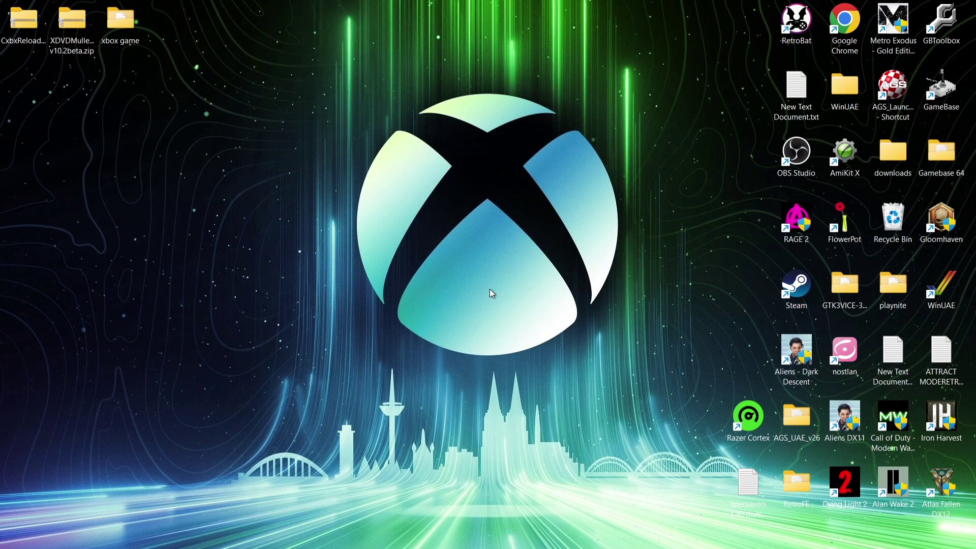
View the Cxbx-Reloaded build history and the XDVDMulleter v10.2beta page in Chrome, and return to the desktop
mouse_move(531, 534)
left_click(501, 418)
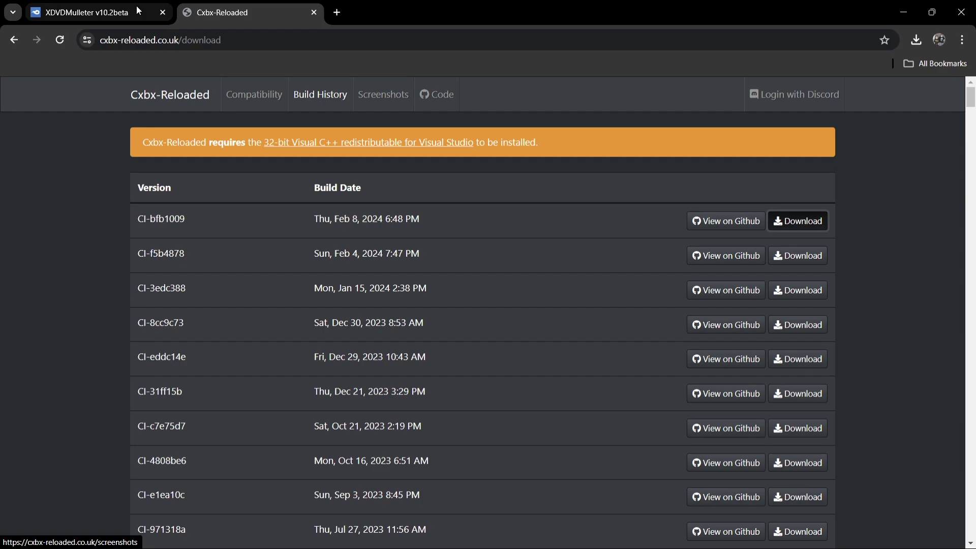
left_click(103, 7)
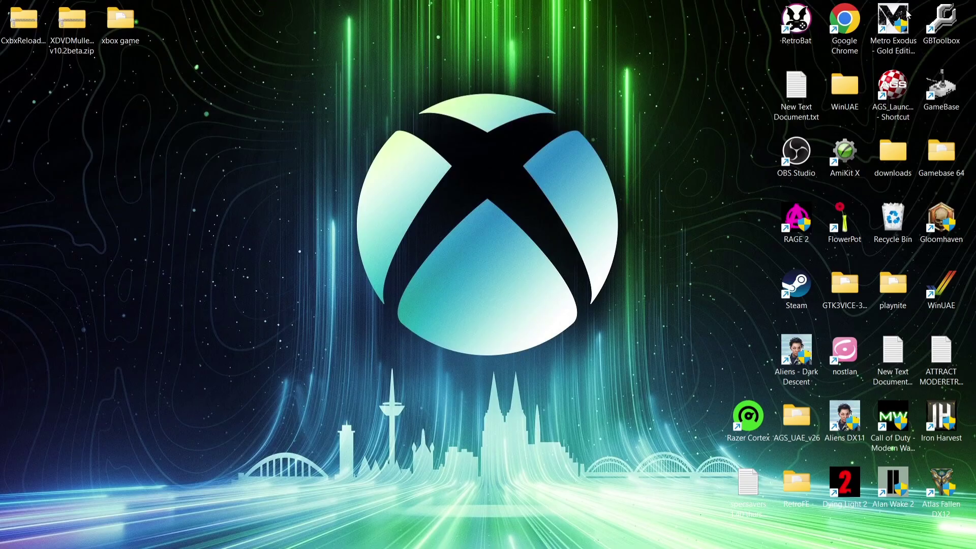
left_click(903, 12)
Open the CxbxReloaded-Release-VS2022.zip archive and create a desktop folder named cxbx beside its window
double_click(28, 27)
left_click_drag(295, 14, 607, 60)
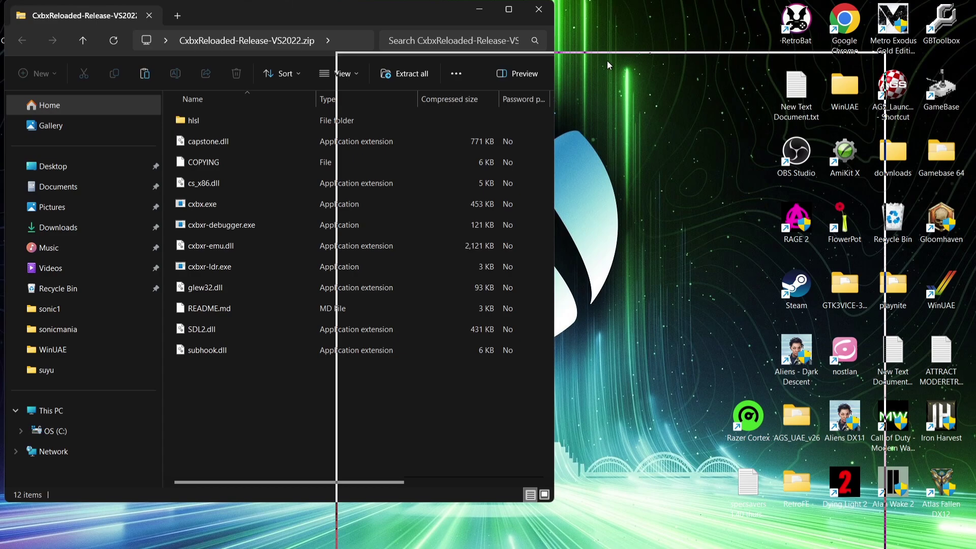
right_click(183, 220)
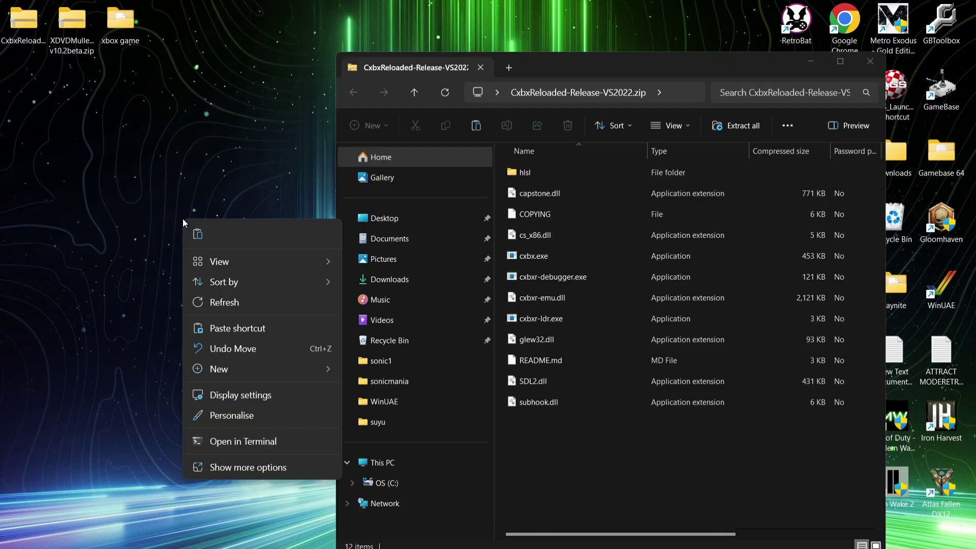
mouse_move(219, 370)
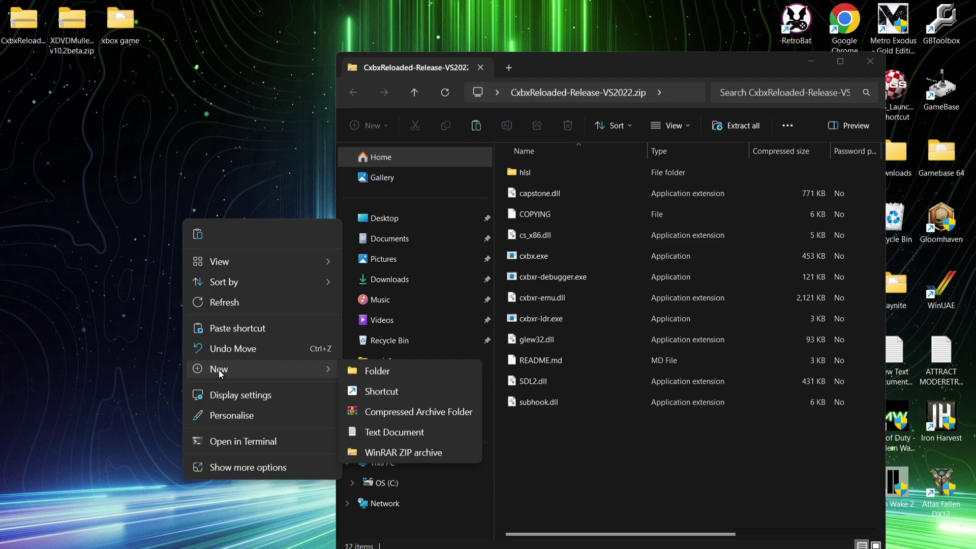
left_click(370, 371)
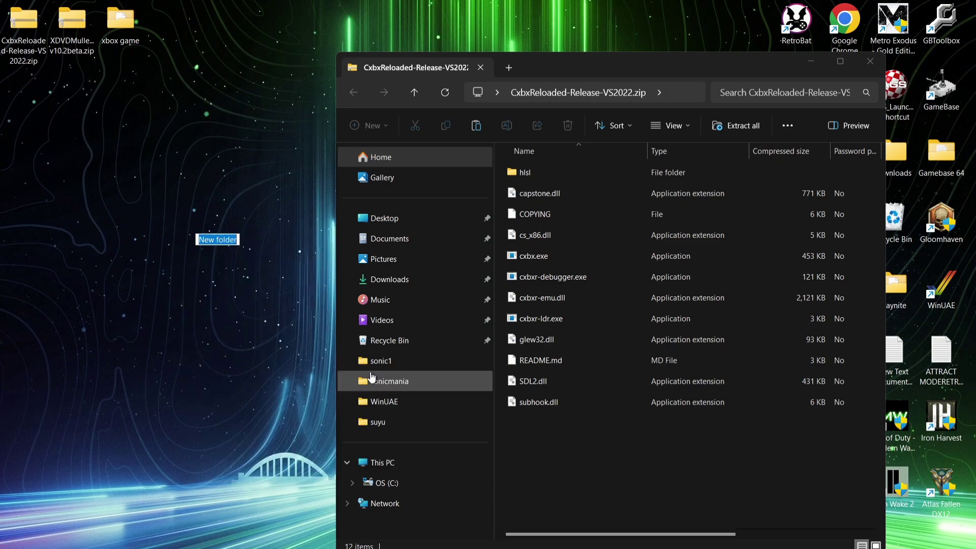
type("cxbx")
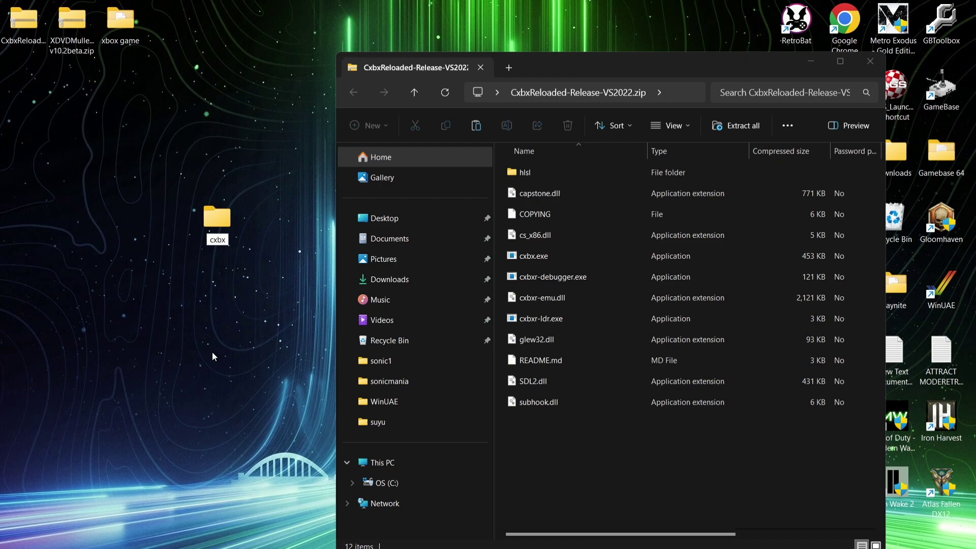
key("Return")
Extract all the archive's files into the cxbx folder and delete the CxbxReloaded zip from the desktop
left_click_drag(581, 461, 534, 168)
left_click_drag(538, 234, 219, 229)
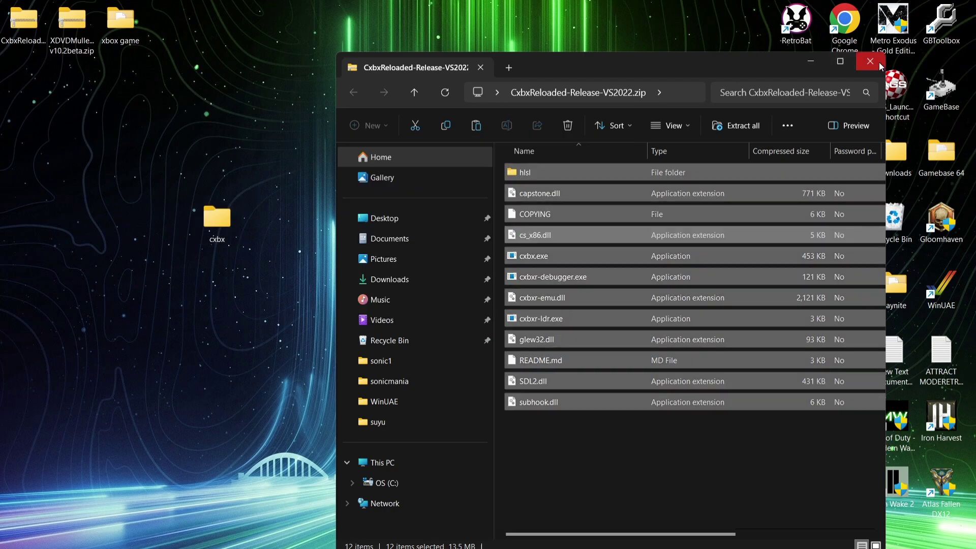
left_click(871, 62)
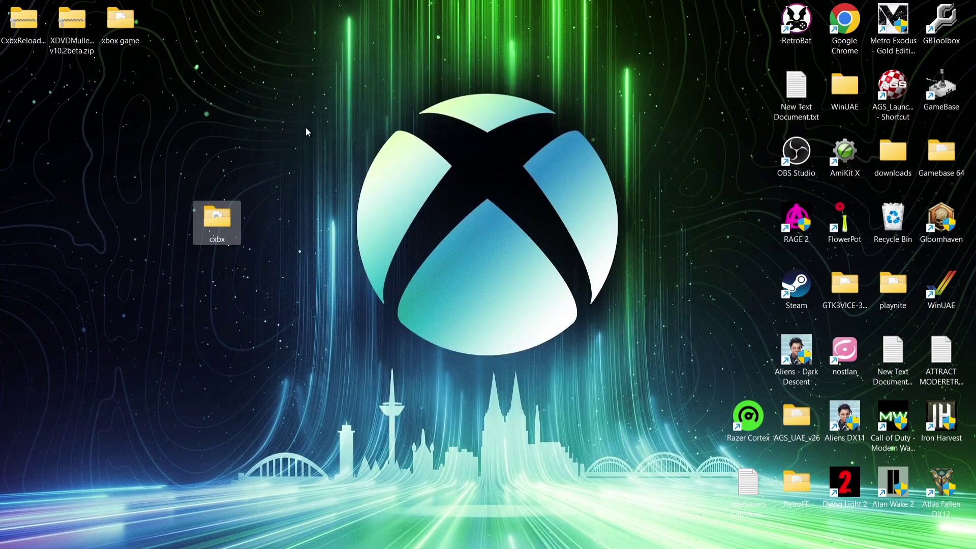
right_click(30, 25)
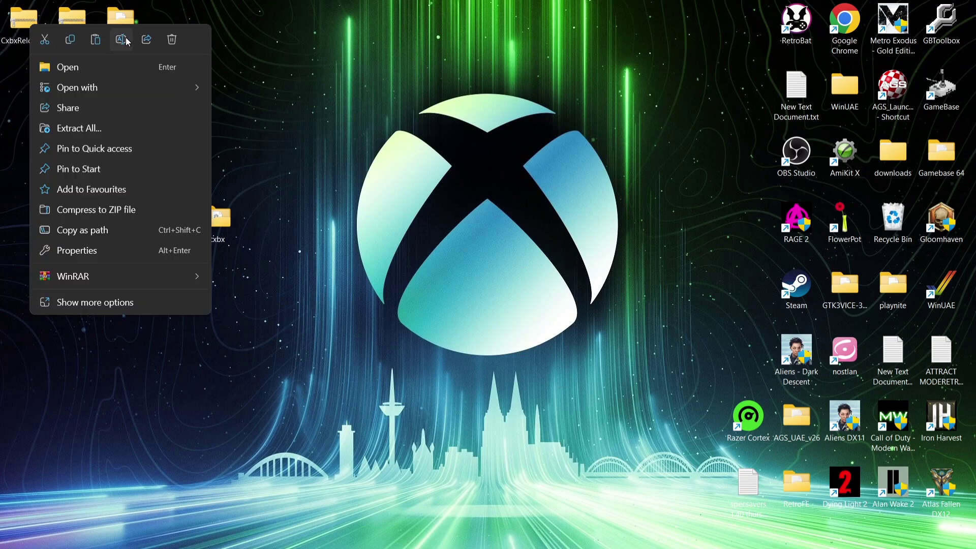
left_click(173, 42)
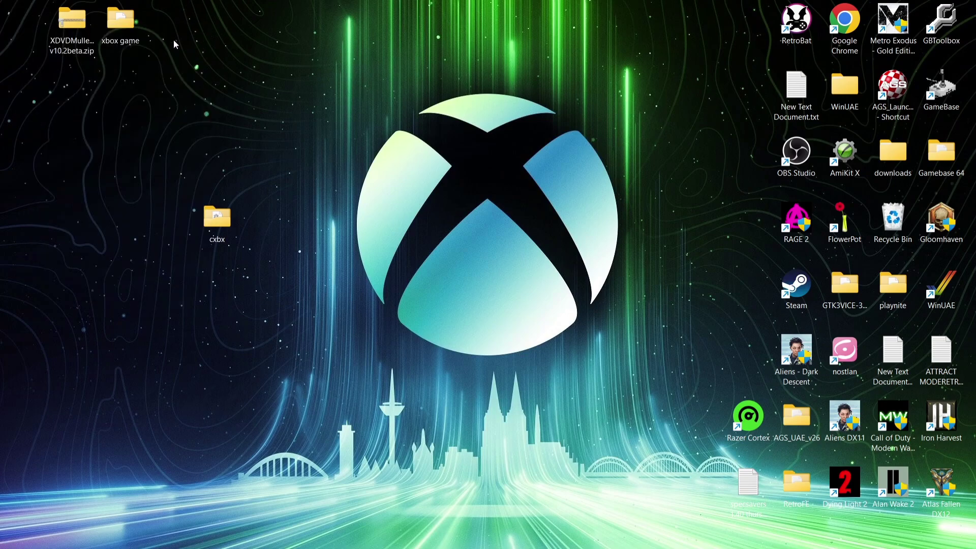
Check the ISO file in the xbox game folder and close the folder
double_click(130, 35)
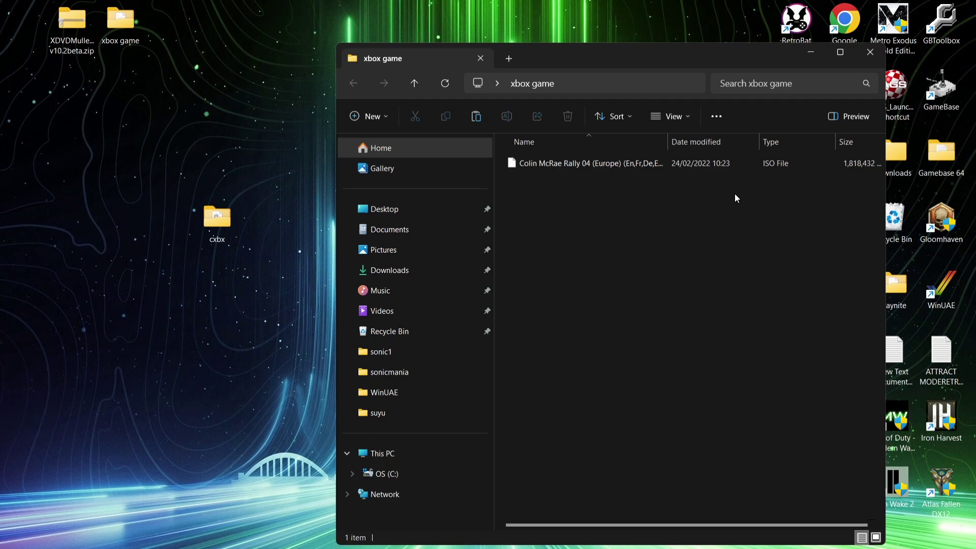
left_click(870, 52)
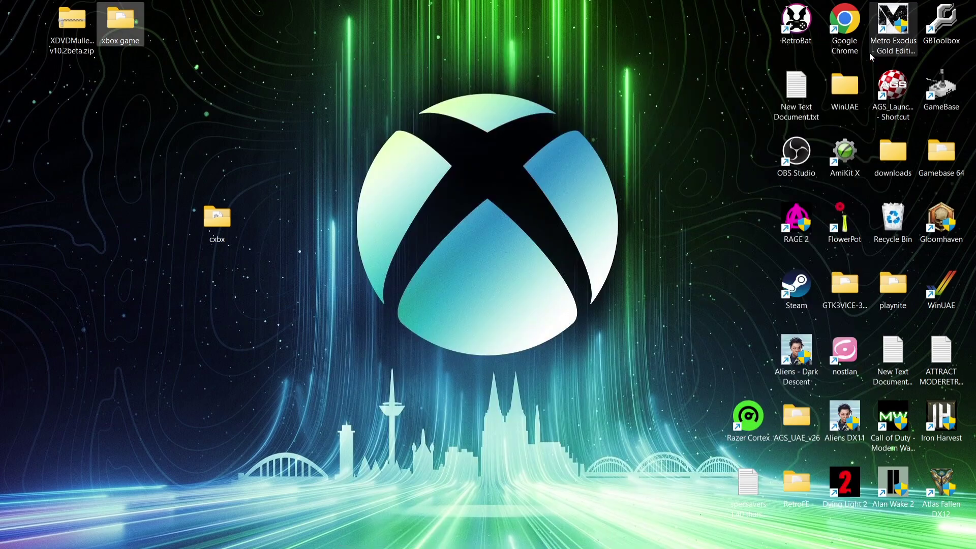
Extract the XDVDMulleter v10.2beta folder from its zip to the desktop and delete the zip
double_click(72, 23)
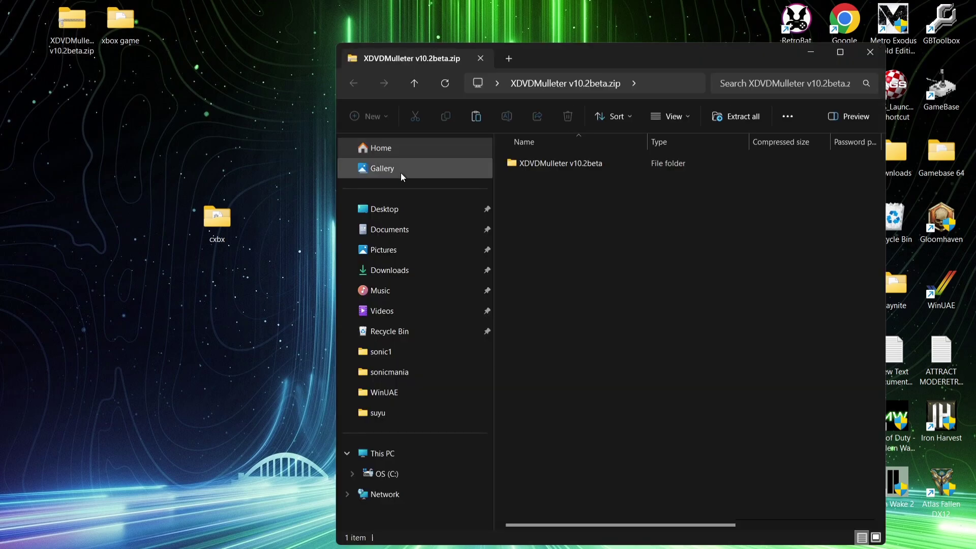
left_click_drag(553, 163, 195, 92)
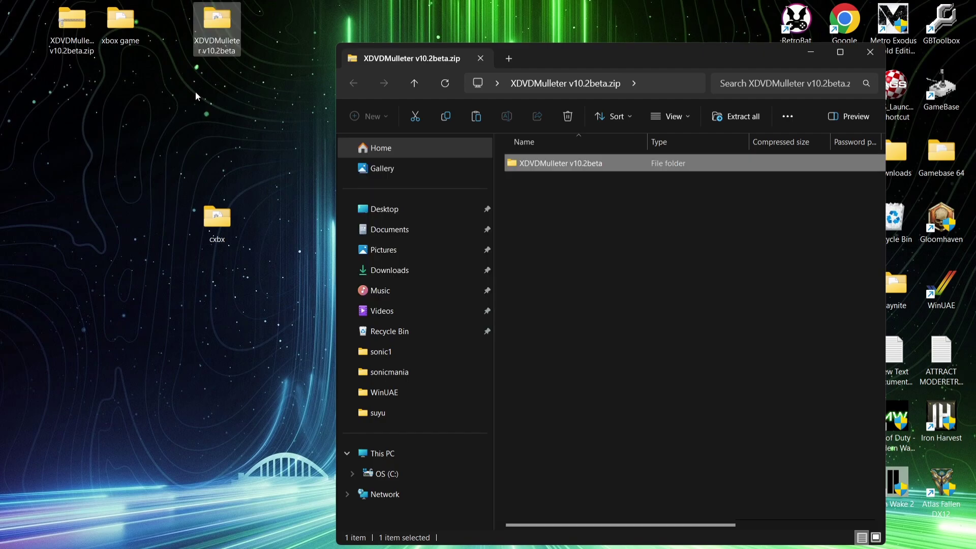
left_click(870, 53)
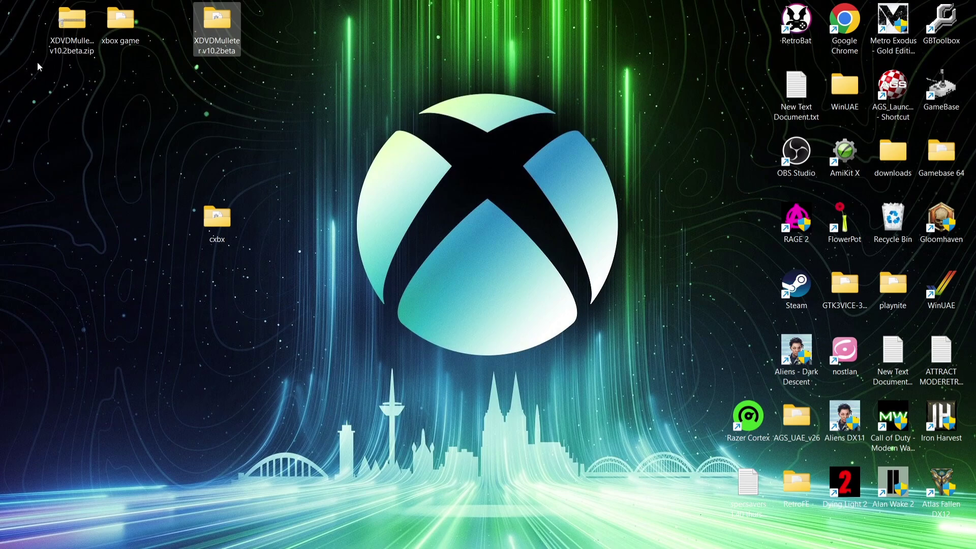
left_click(73, 31)
right_click(74, 30)
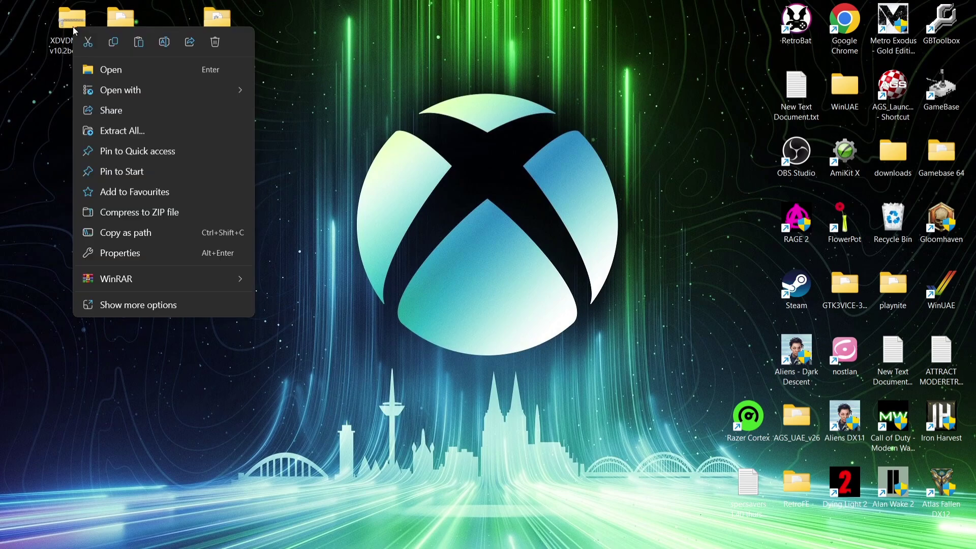
left_click(215, 43)
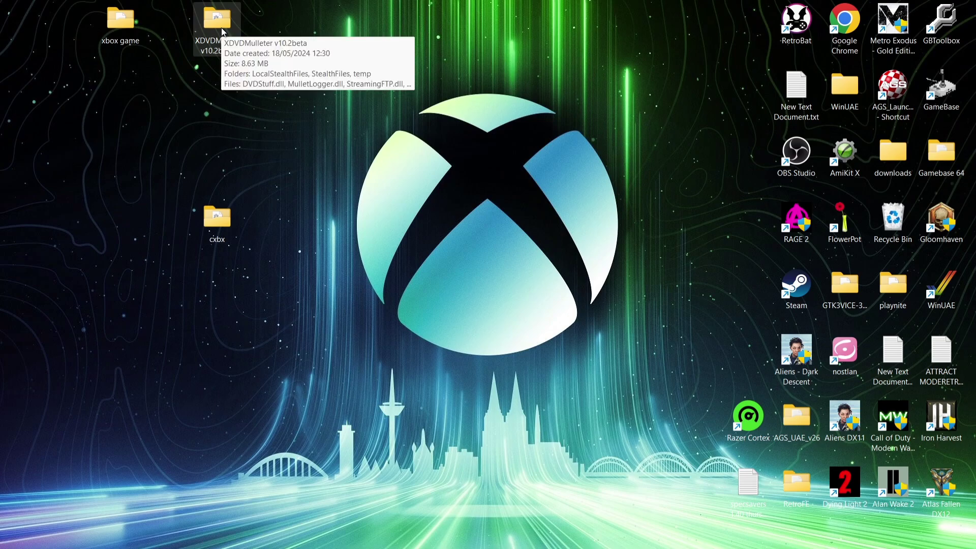
Launch XDVDMulleter.exe from its extracted folder and choose the Extract/Browse files in ISO operation
double_click(218, 20)
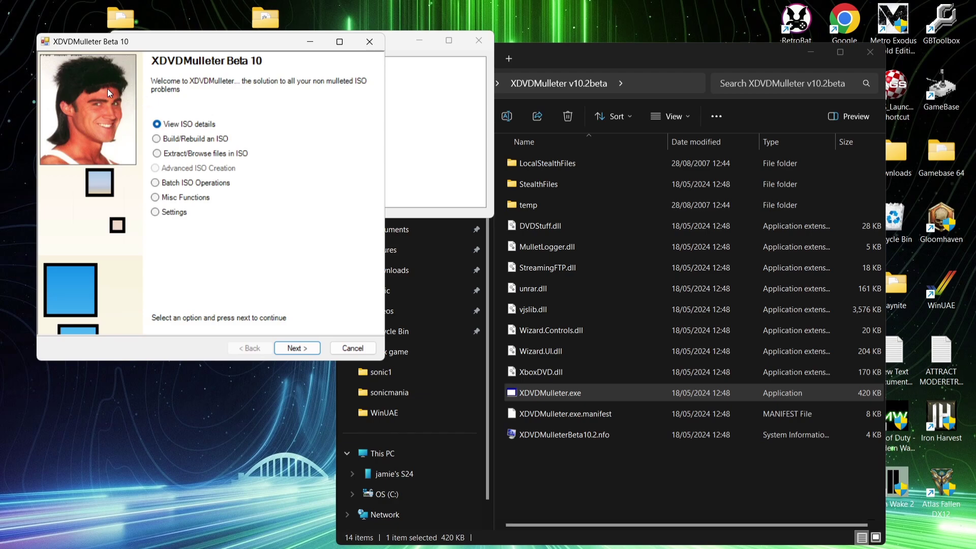
left_click(170, 153)
left_click(300, 349)
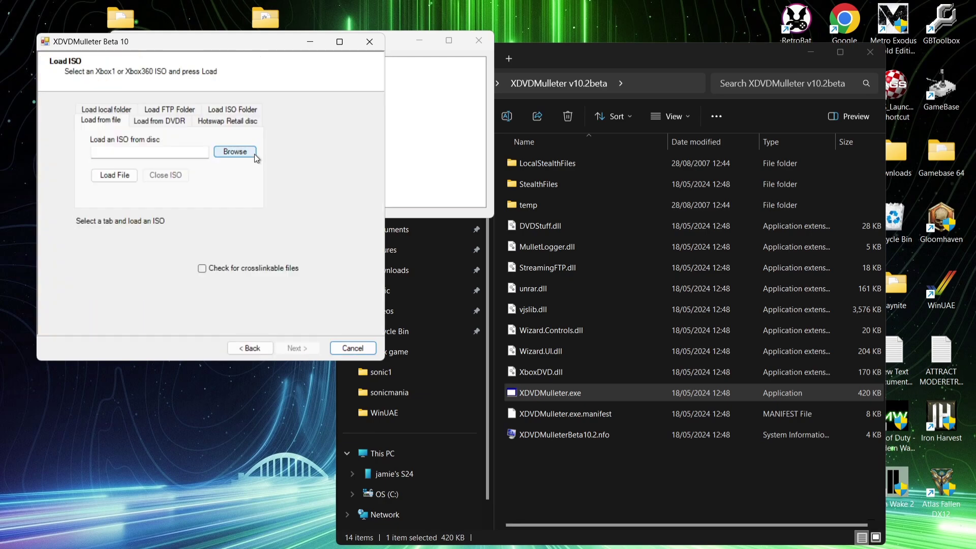
Load the Colin McRae Rally 04 ISO from the xbox game folder as an ISO folder and proceed to file extraction
left_click(234, 111)
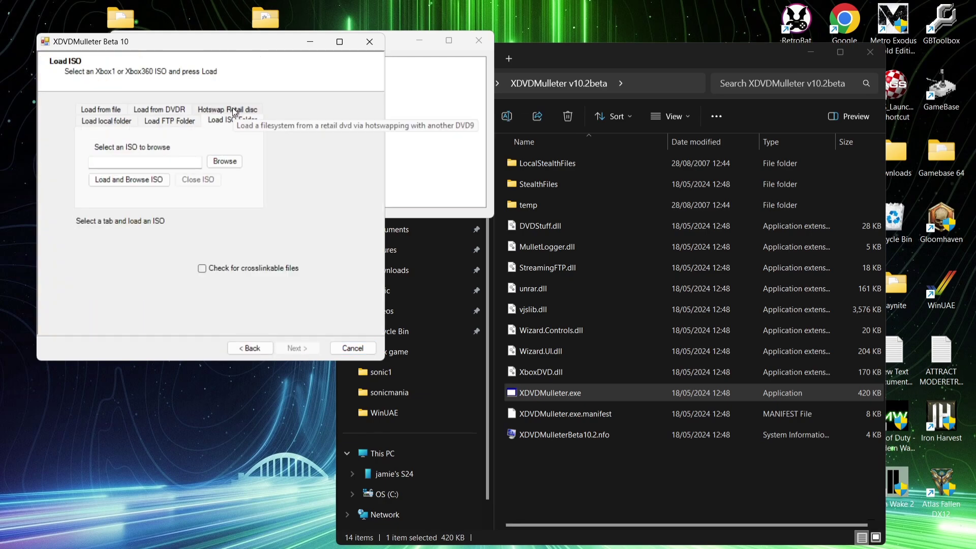
left_click(227, 161)
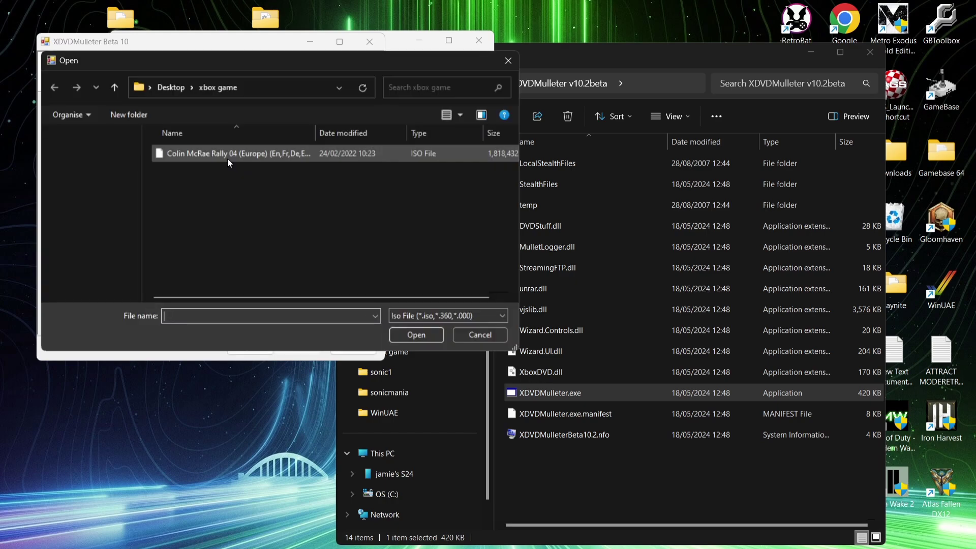
double_click(257, 154)
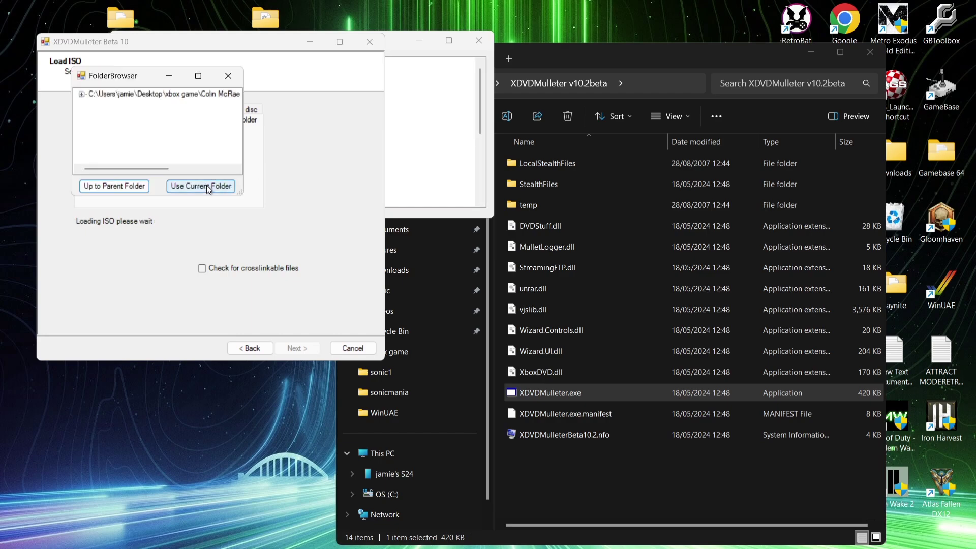
left_click(208, 187)
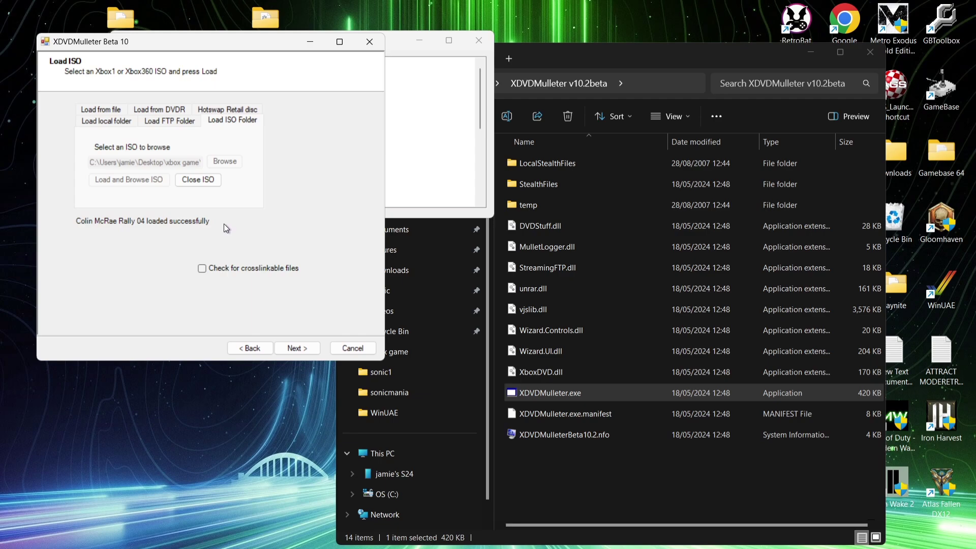
left_click(296, 348)
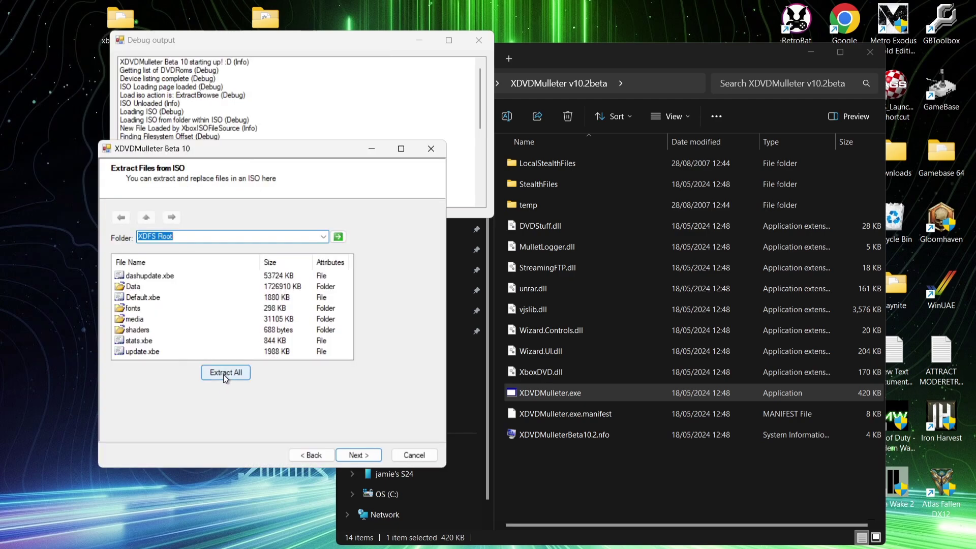
Start extracting all ISO files and create a desktop folder named colin mcrae for them
left_click(224, 373)
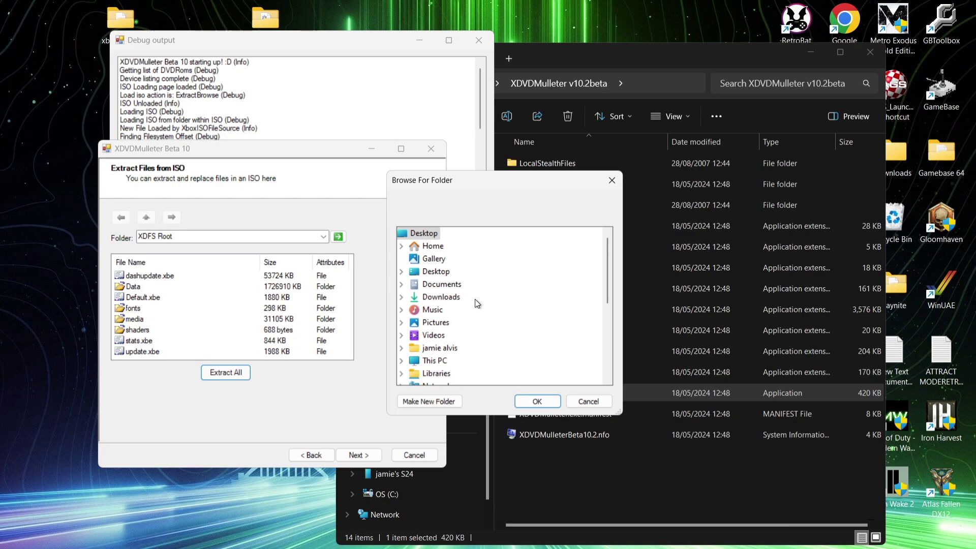
right_click(29, 213)
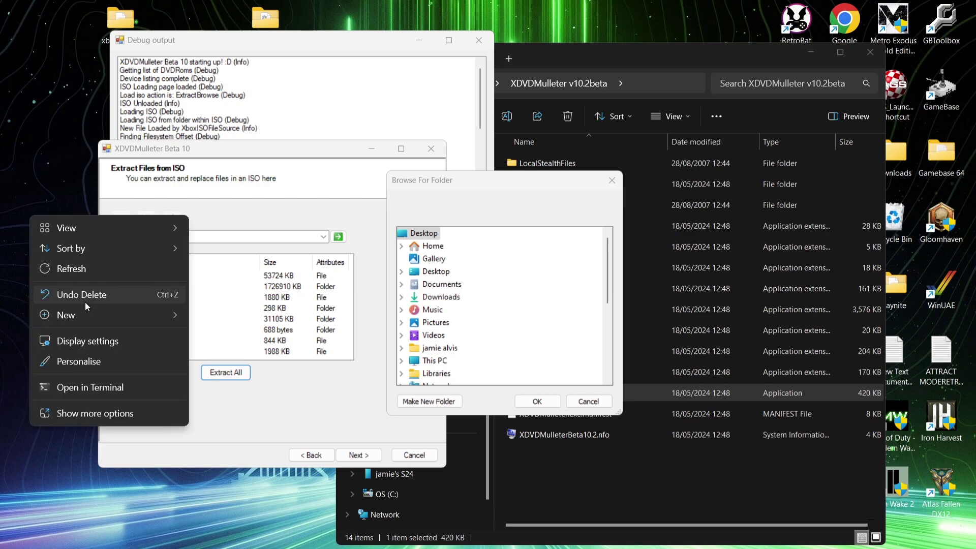
mouse_move(86, 319)
left_click(209, 319)
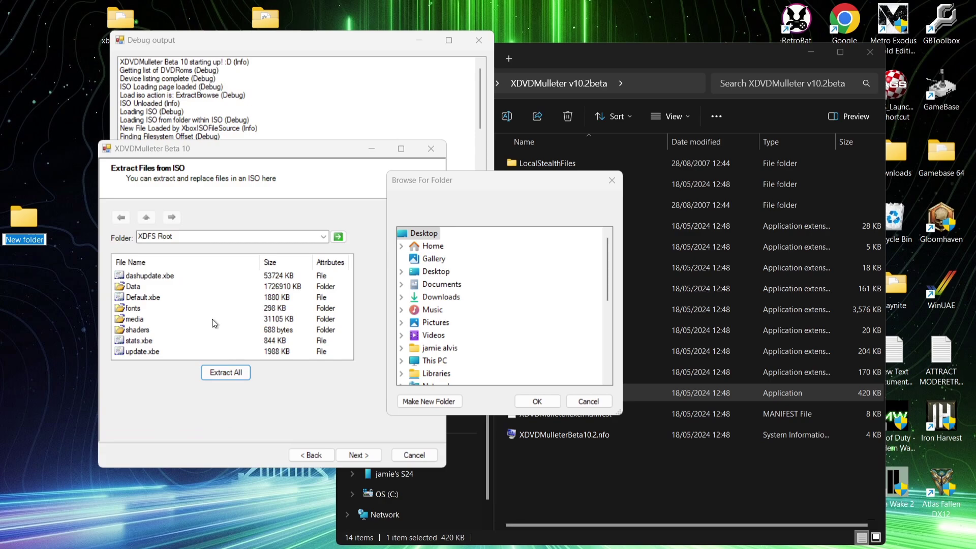
type("colin mcrae")
key("Return")
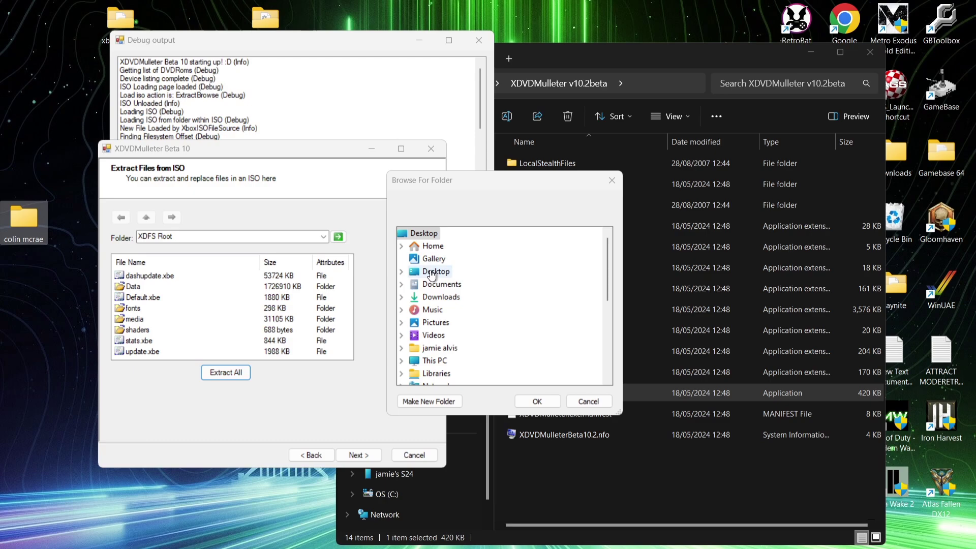
Extract the ISO files into the colin mcrae desktop folder and exit XDVDMulleter
left_click(402, 272)
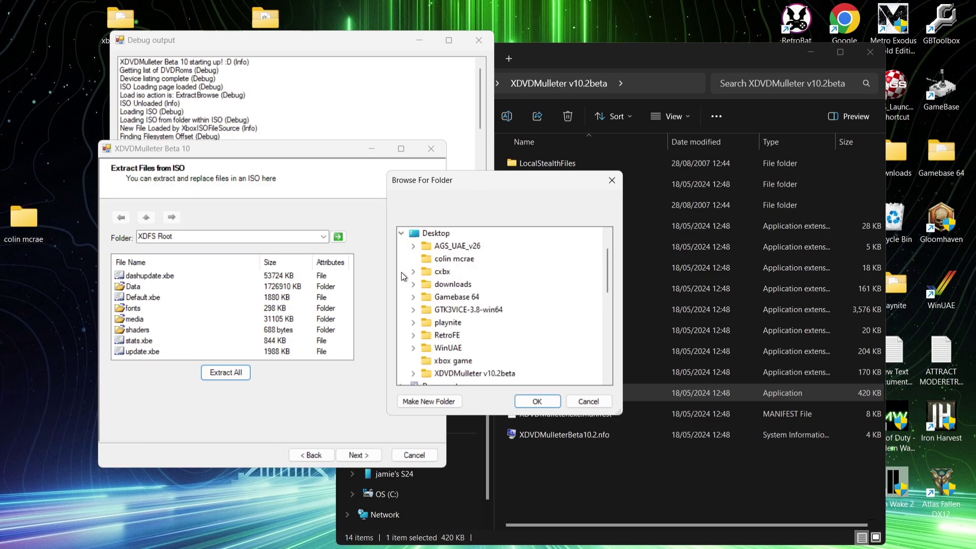
left_click(451, 259)
left_click(537, 401)
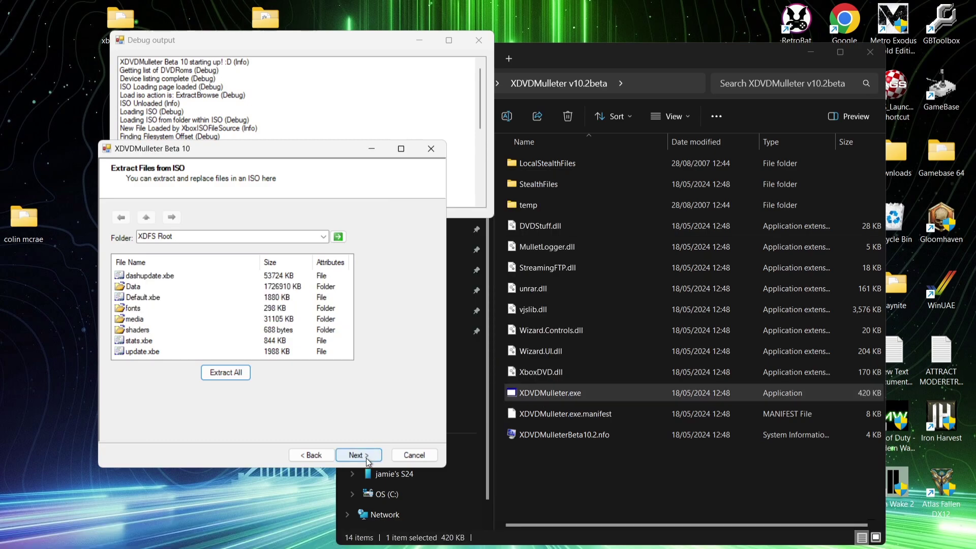
left_click(415, 456)
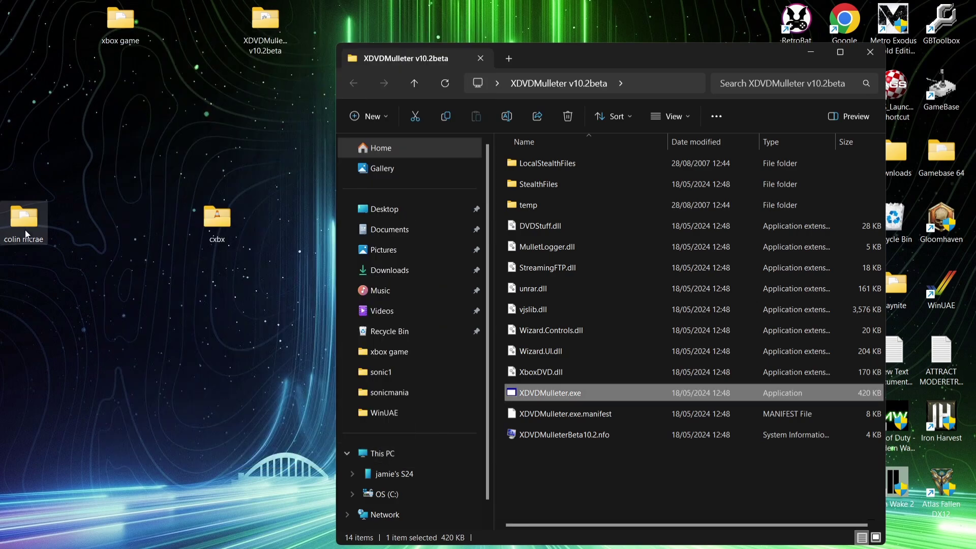
Check the extracted game files in the colin mcrae folder and close the open folder windows
double_click(24, 218)
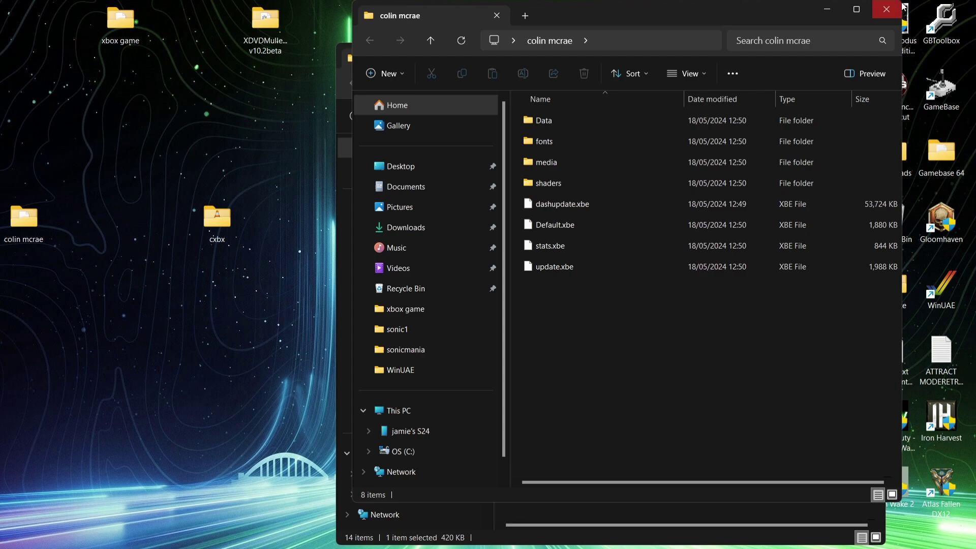
left_click(888, 9)
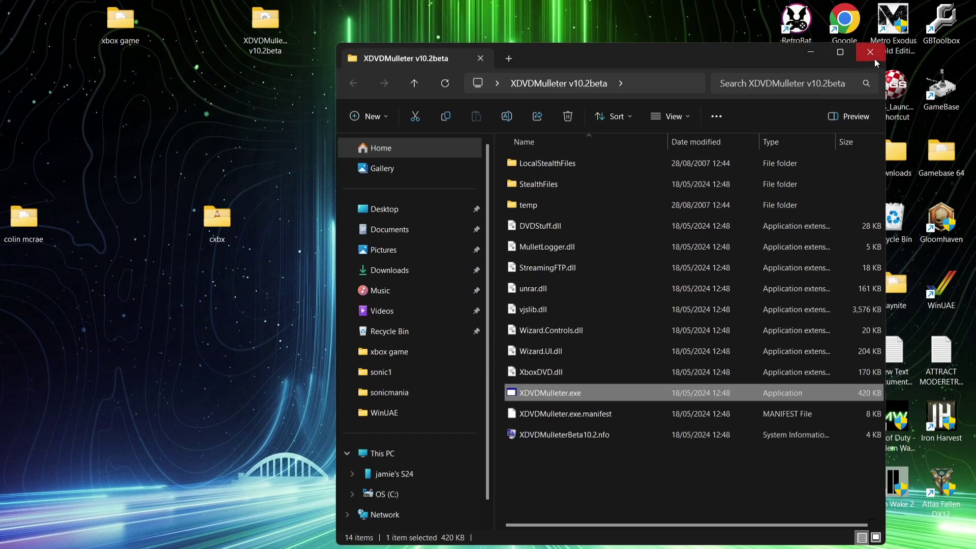
left_click(871, 52)
Launch cxbx.exe from the cxbx desktop folder and load Default.xbe from the colin mcrae folder, choosing to continue despite the warning
double_click(217, 218)
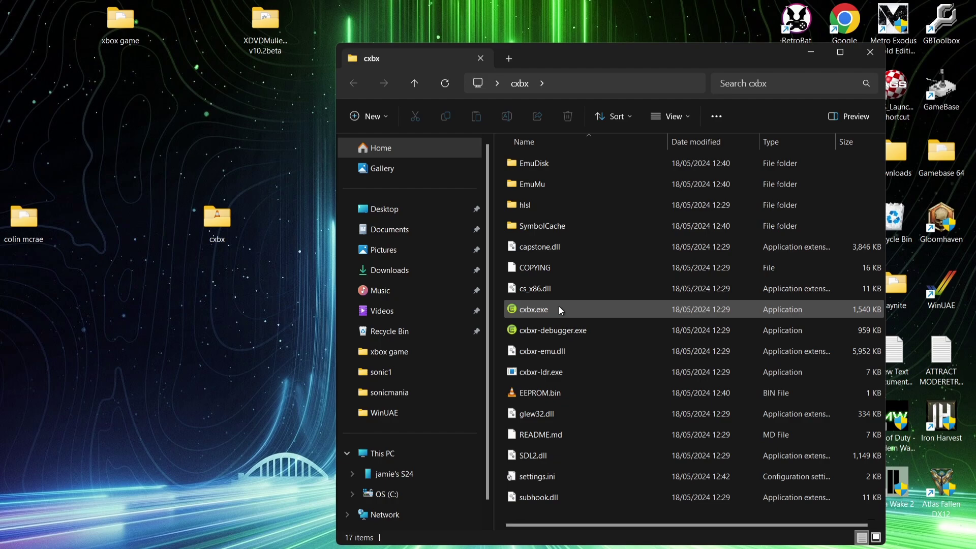
double_click(559, 308)
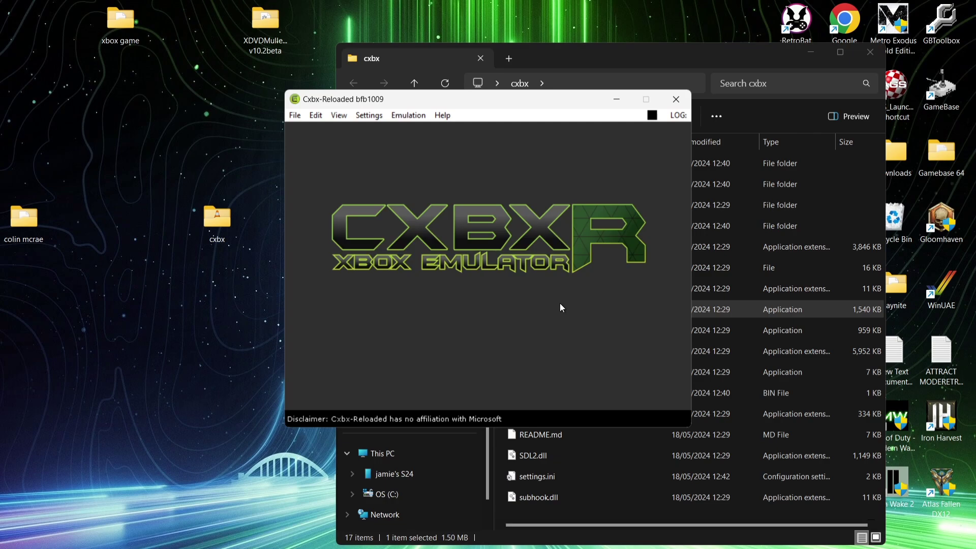
left_click(294, 116)
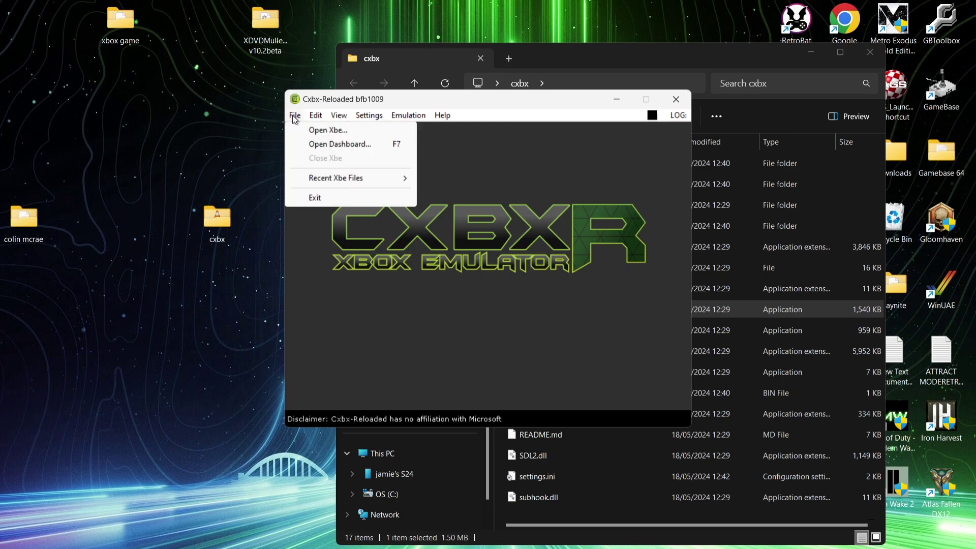
left_click(296, 129)
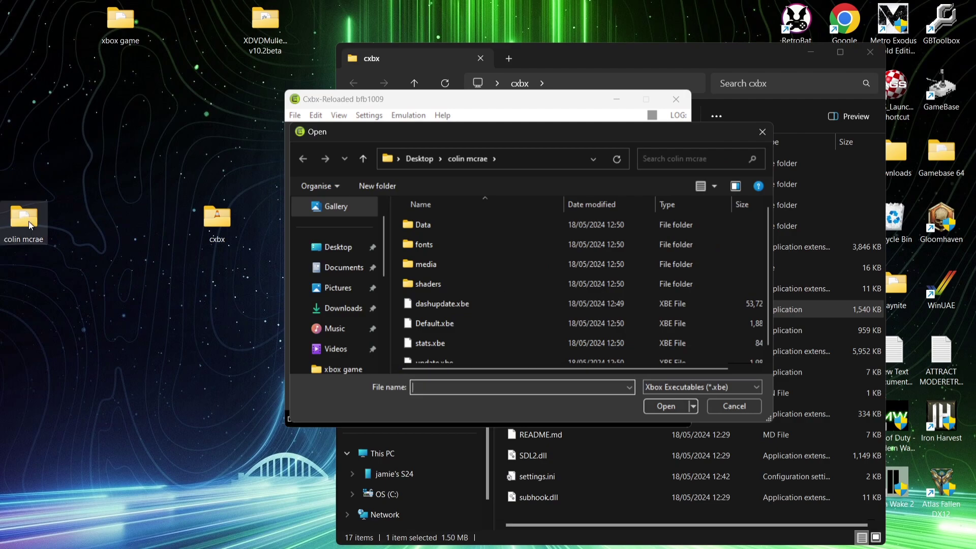
double_click(548, 320)
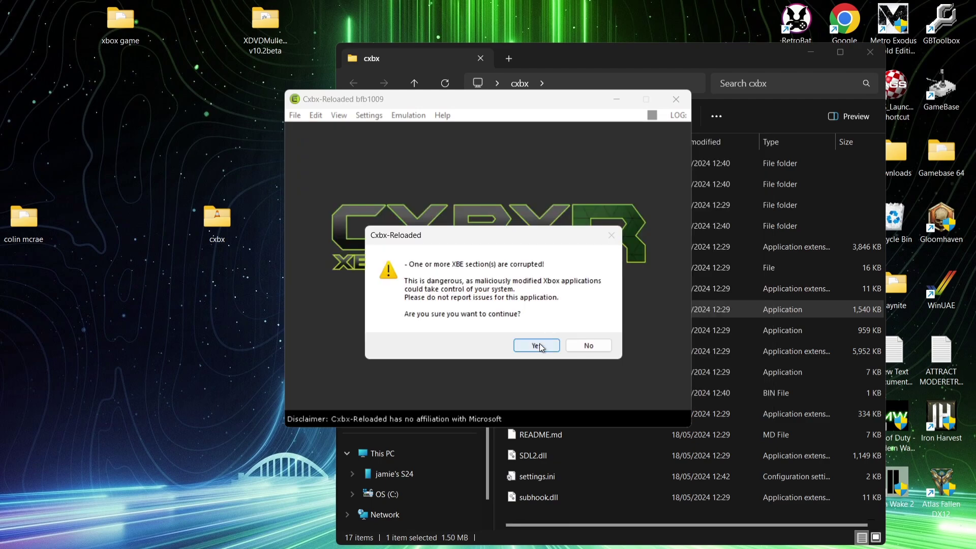
left_click(537, 346)
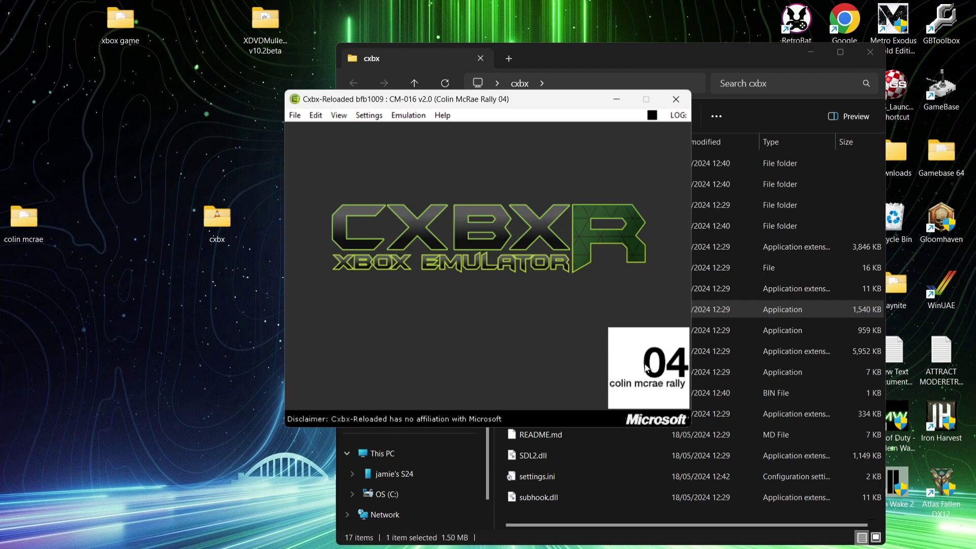
Start emulation of Colin McRae Rally 04 and choose to attempt it despite the region mismatch
left_click(409, 116)
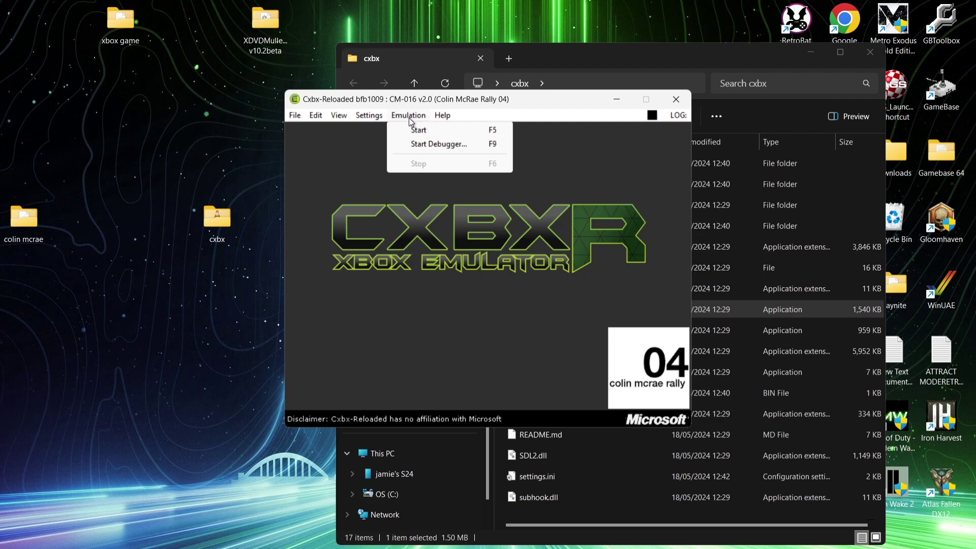
left_click(412, 131)
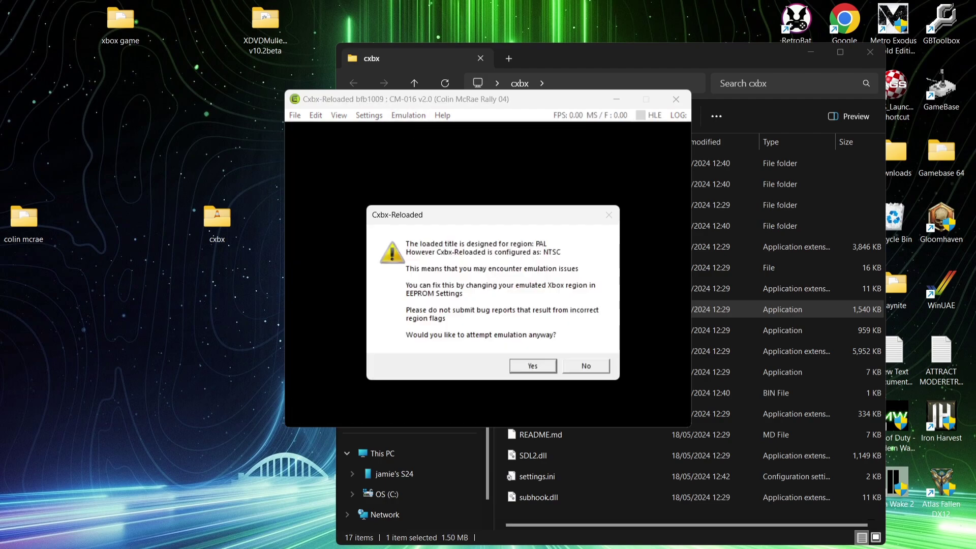
left_click(551, 365)
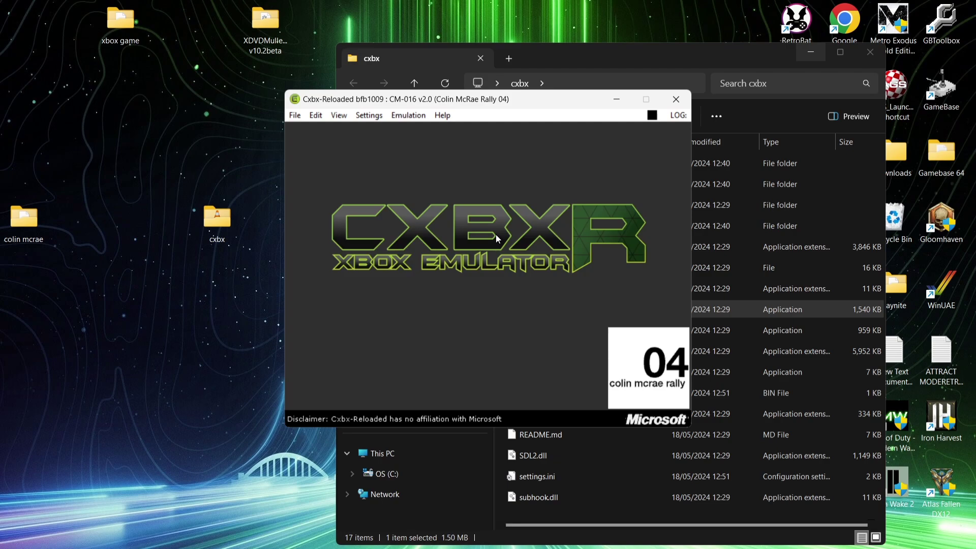
Assign MS Gamepad S to port 1 in the input configuration and open its binding settings
left_click(370, 115)
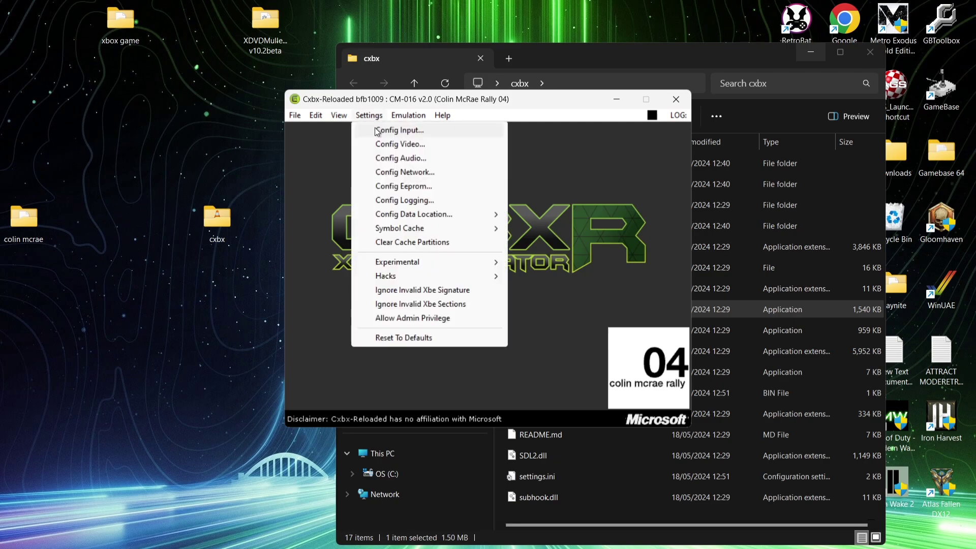
left_click(377, 131)
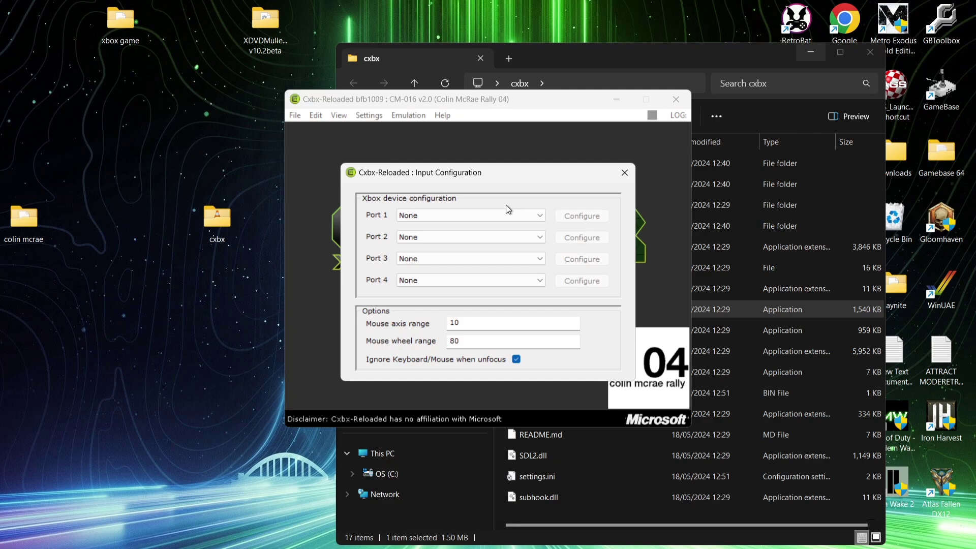
left_click(490, 216)
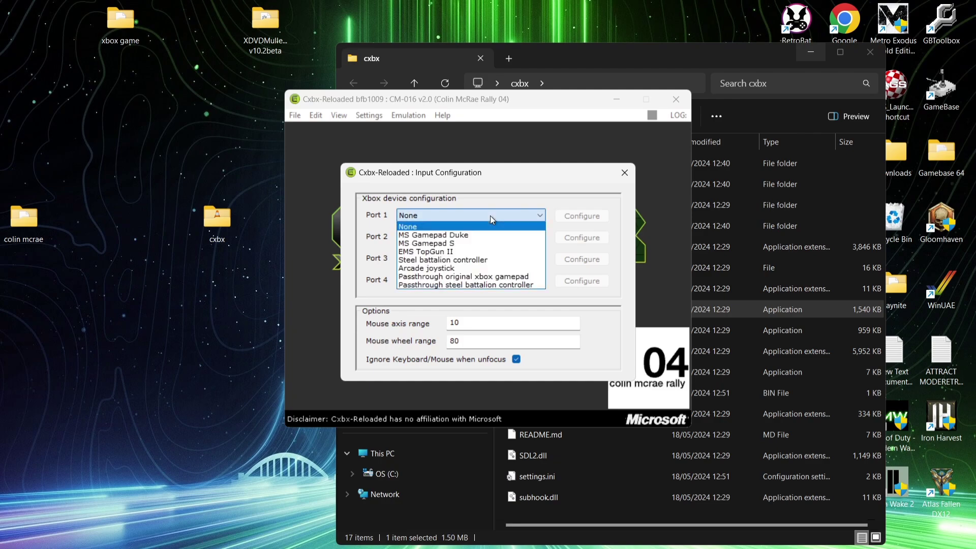
left_click(481, 244)
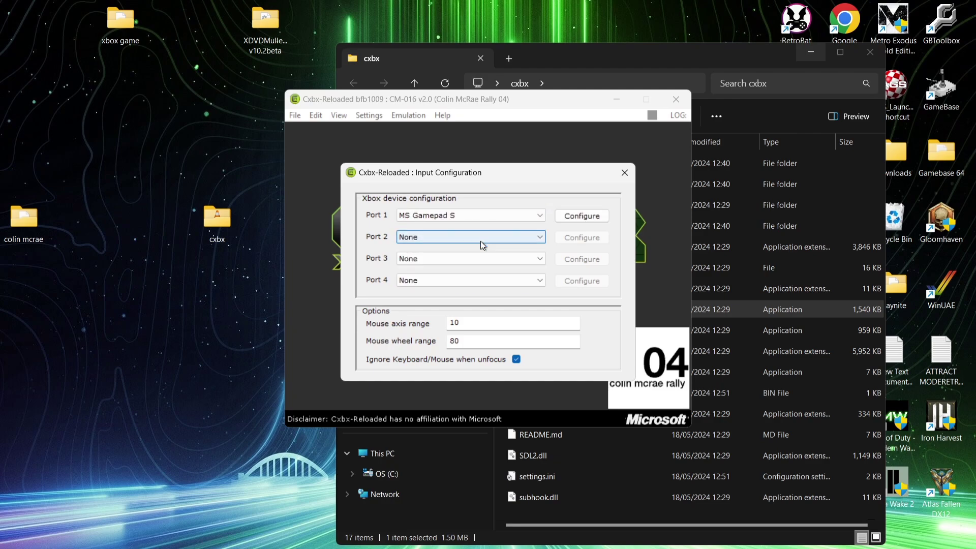
left_click(578, 215)
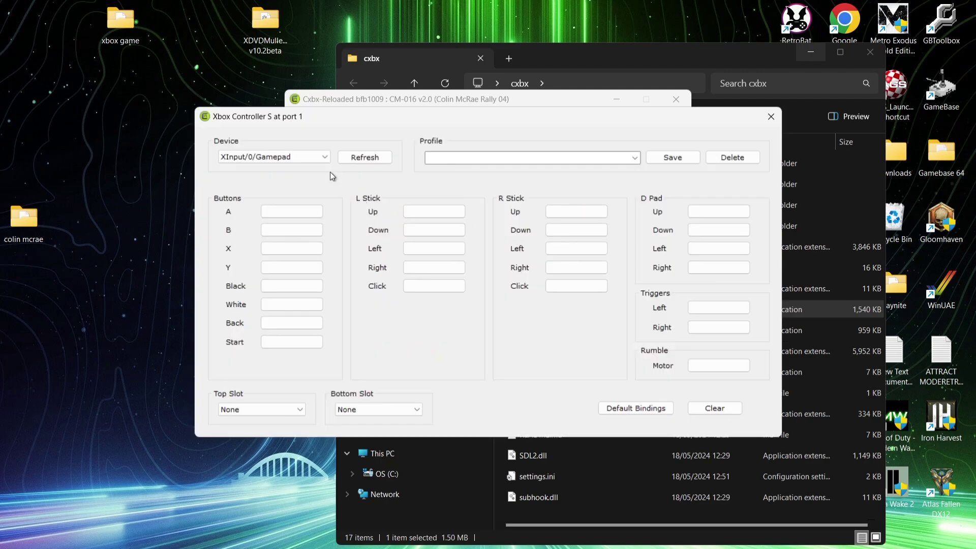
Bind A to Button A, B to Button B, X and Y to Button Y, Black and Back to Back, and White to Shoulder L
left_click(307, 212)
left_click(311, 231)
left_click(286, 249)
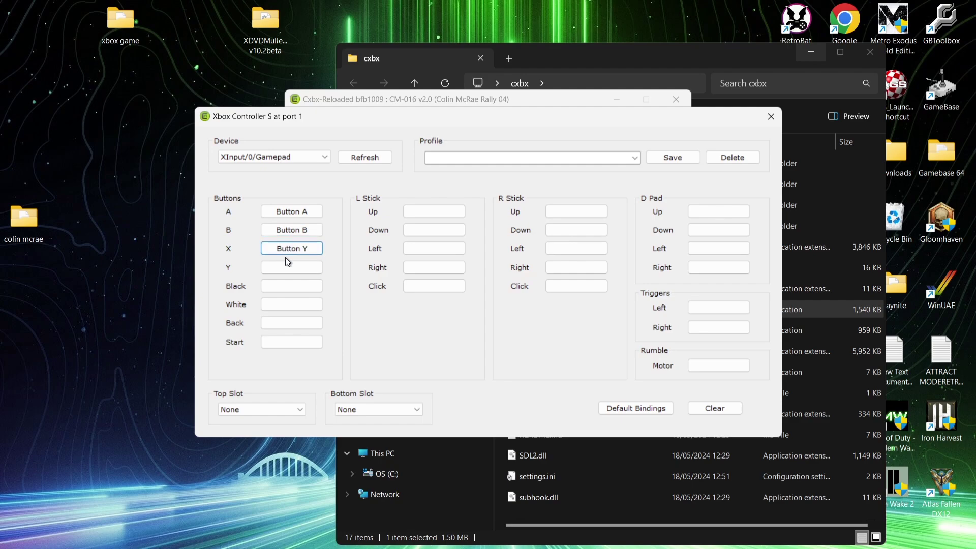
left_click(285, 268)
left_click(285, 281)
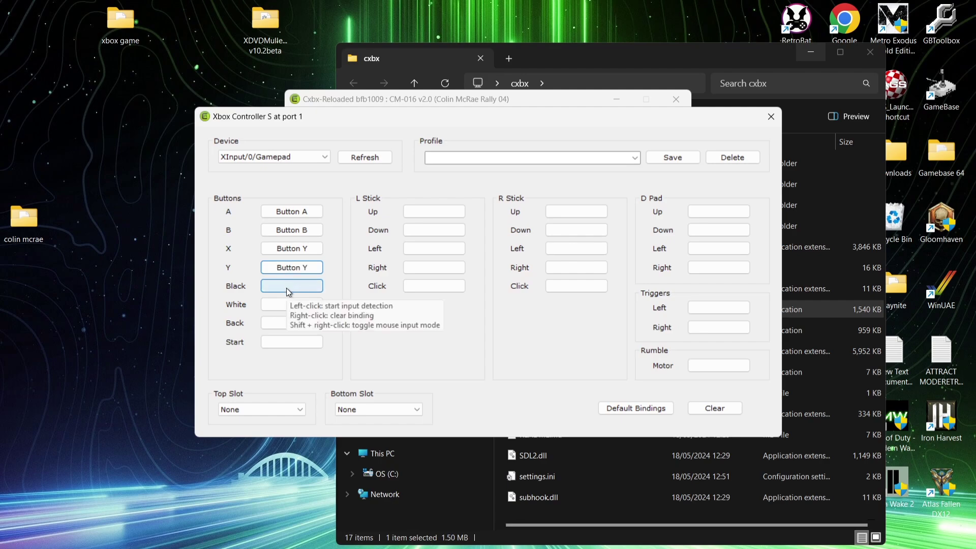
left_click(291, 307)
left_click(290, 322)
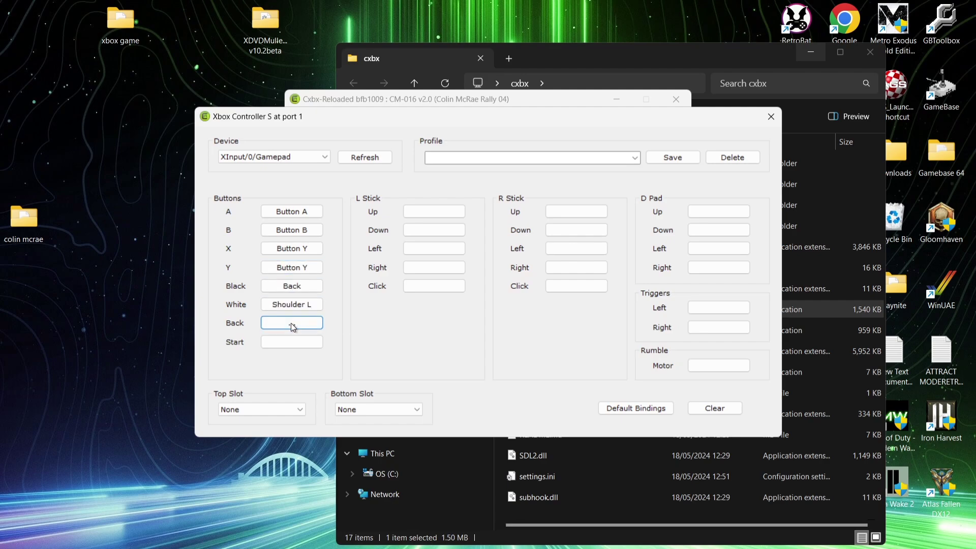
Bind Start, both sticks with their clicks, the D-pad directions and both triggers to the matching gamepad controls
left_click(426, 213)
left_click(429, 231)
left_click(429, 231)
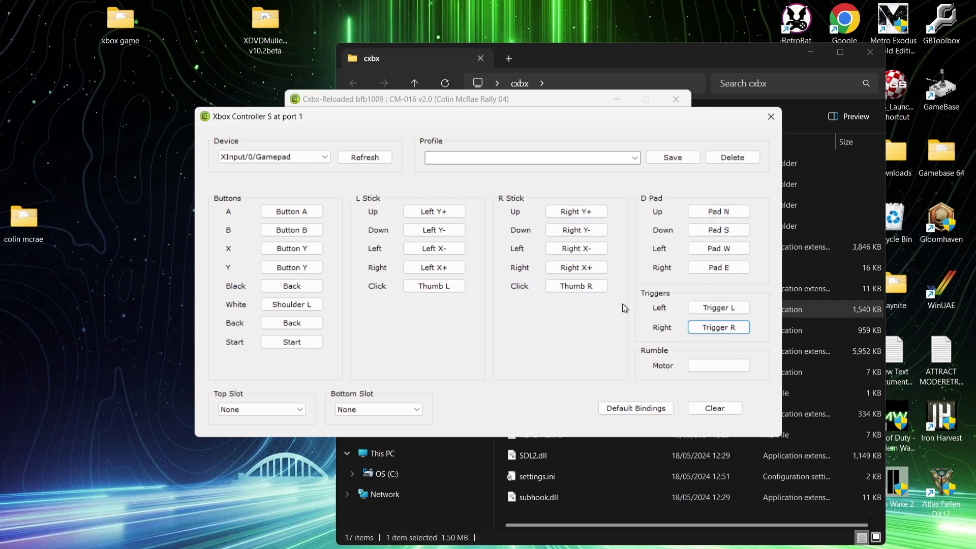
Save the bindings under a personal profile name and close the controller and input configuration windows
left_click(493, 153)
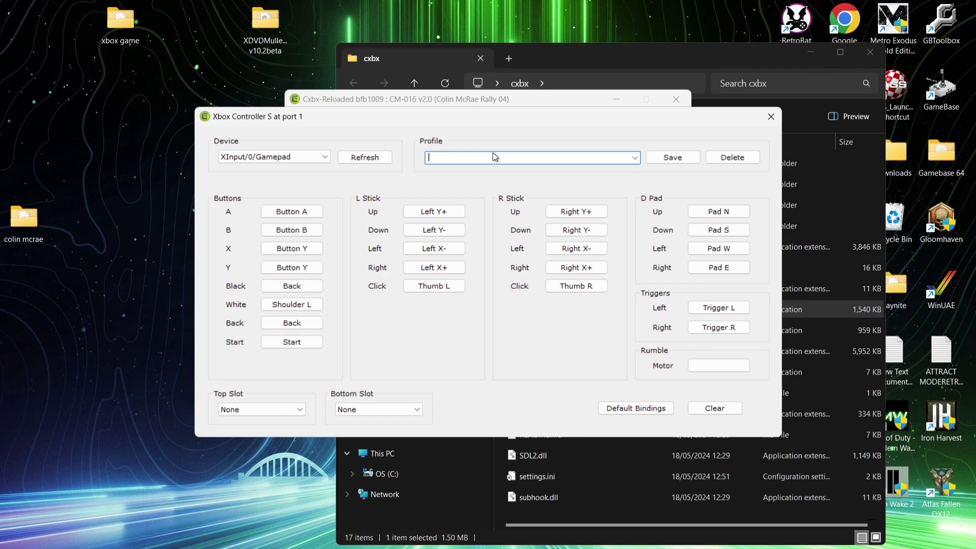
type("justjamie")
left_click(660, 158)
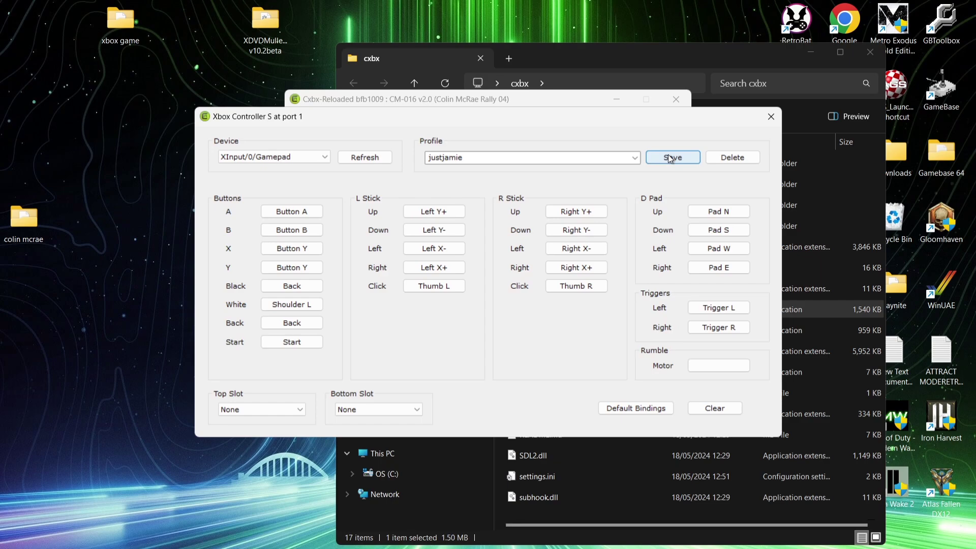
left_click(774, 116)
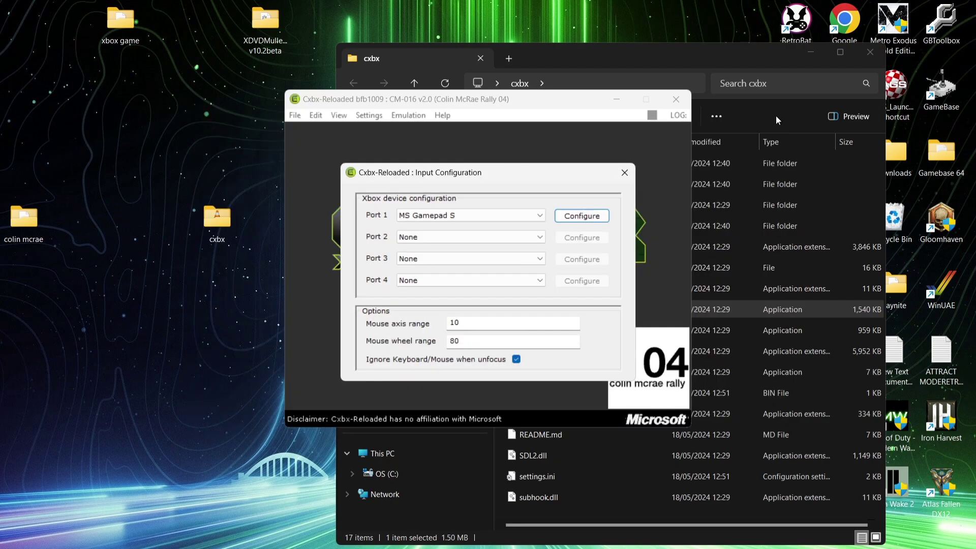
left_click(625, 174)
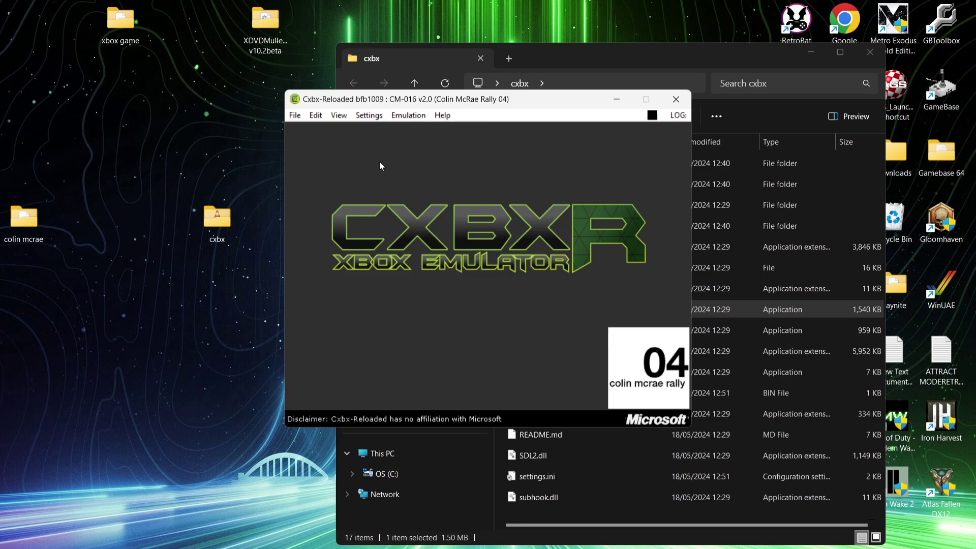
Set the video display resolution to 1920 x 1080 32bit (60 hz) and the render resolution to 3x (1920x1440)
left_click(369, 116)
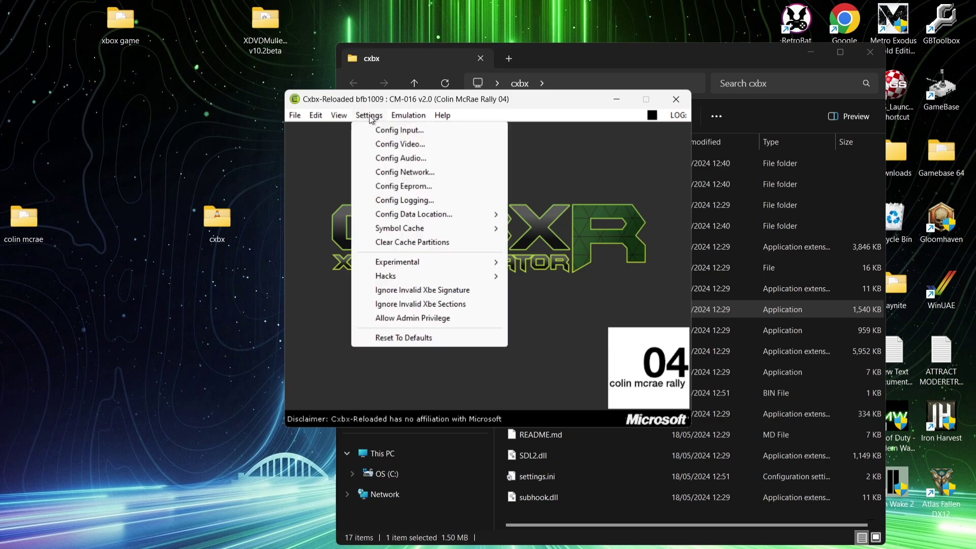
left_click(379, 142)
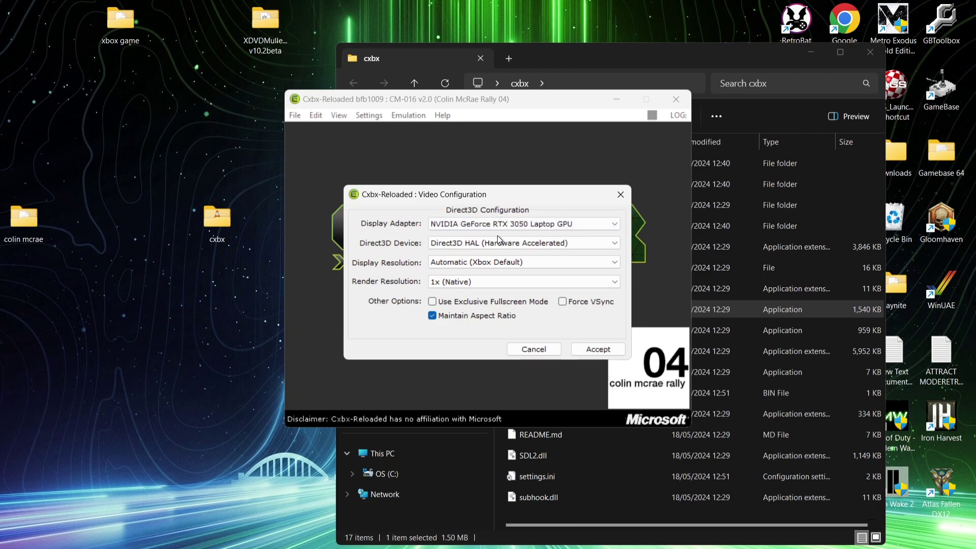
left_click(491, 264)
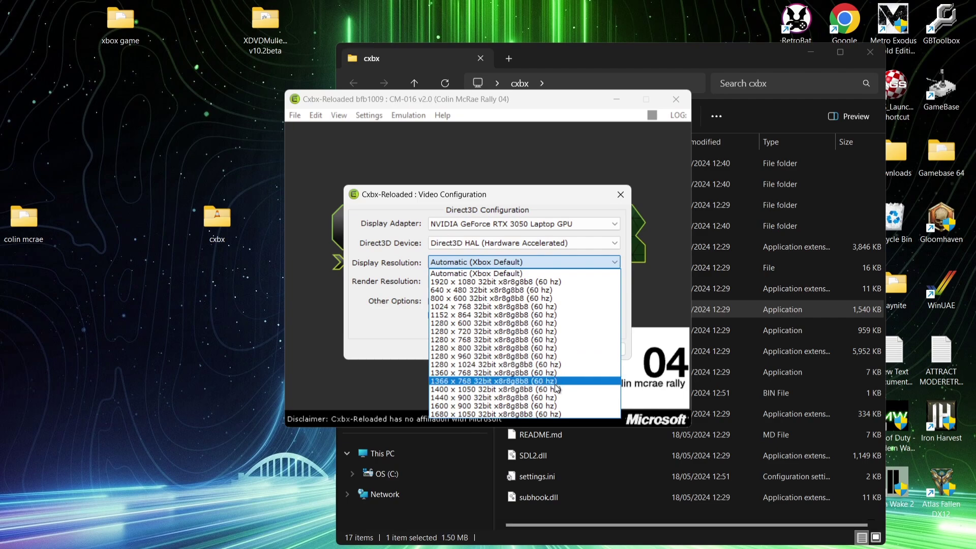
left_click(546, 284)
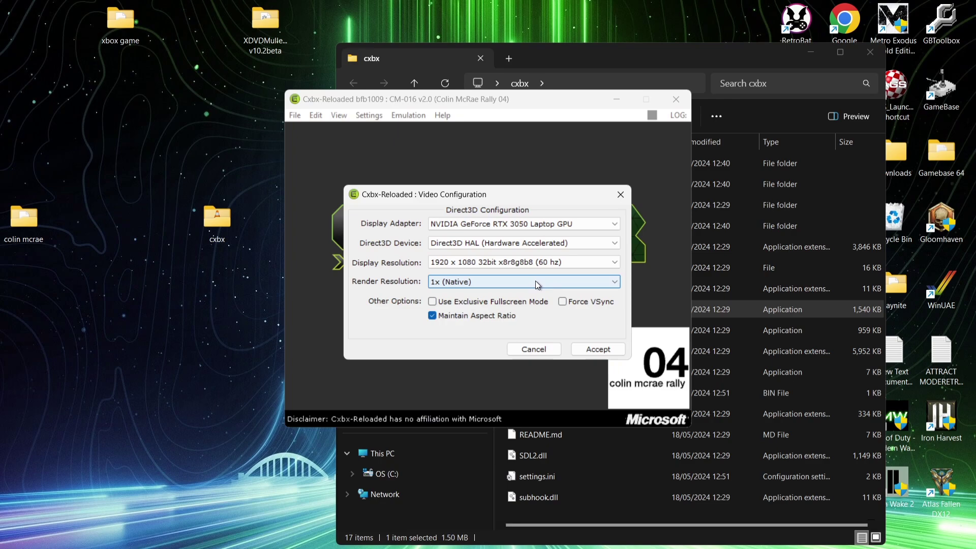
left_click(537, 284)
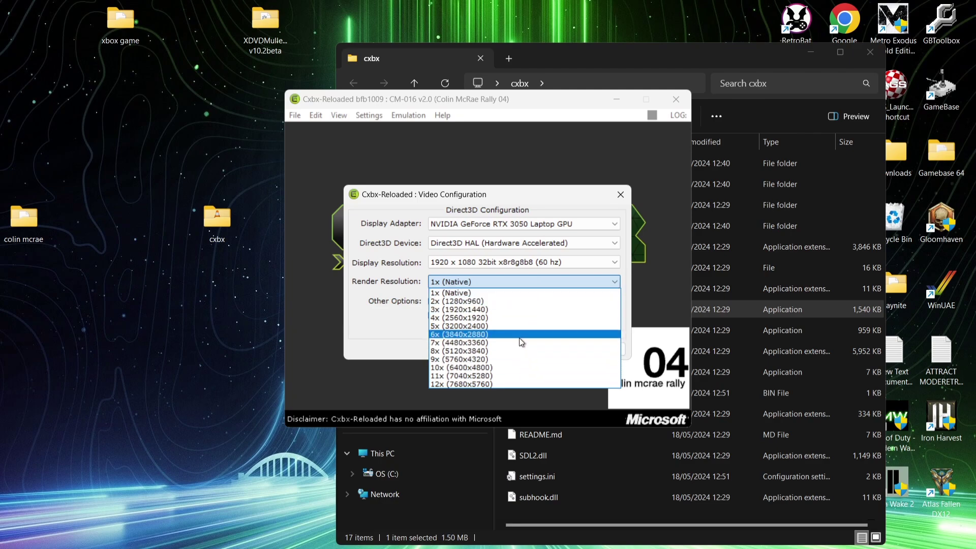
left_click(490, 309)
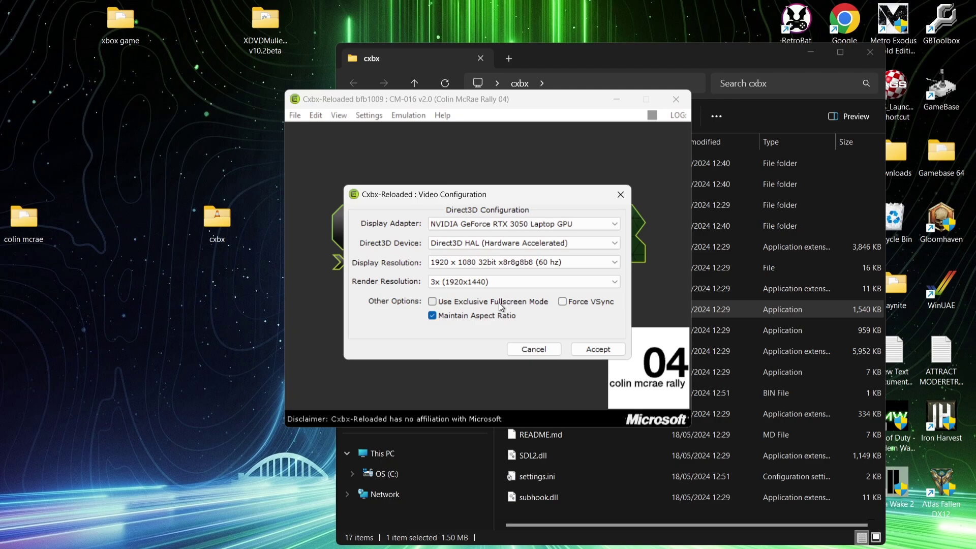
Enable exclusive fullscreen mode and forced VSync, disable Maintain Aspect Ratio, and accept the video configuration
left_click(500, 303)
left_click(563, 303)
left_click(493, 317)
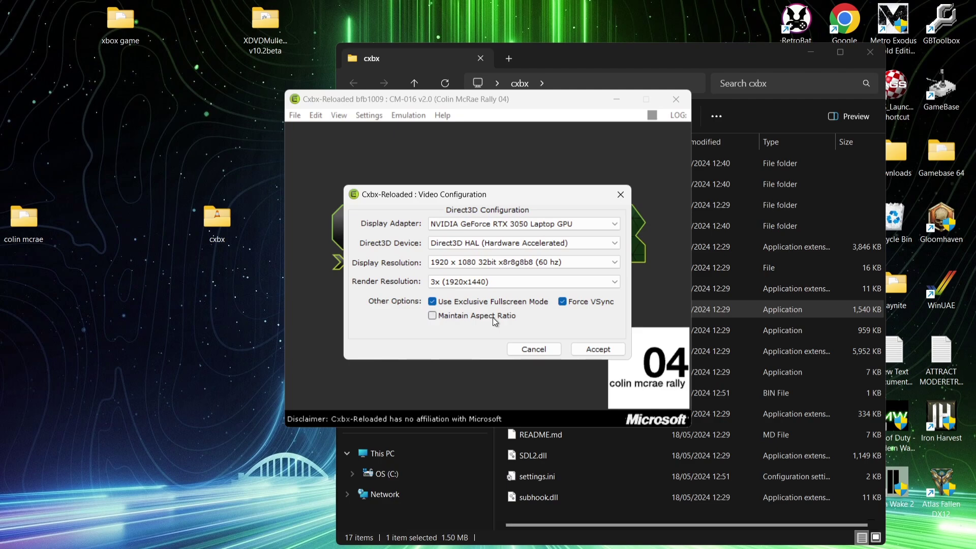
left_click(590, 351)
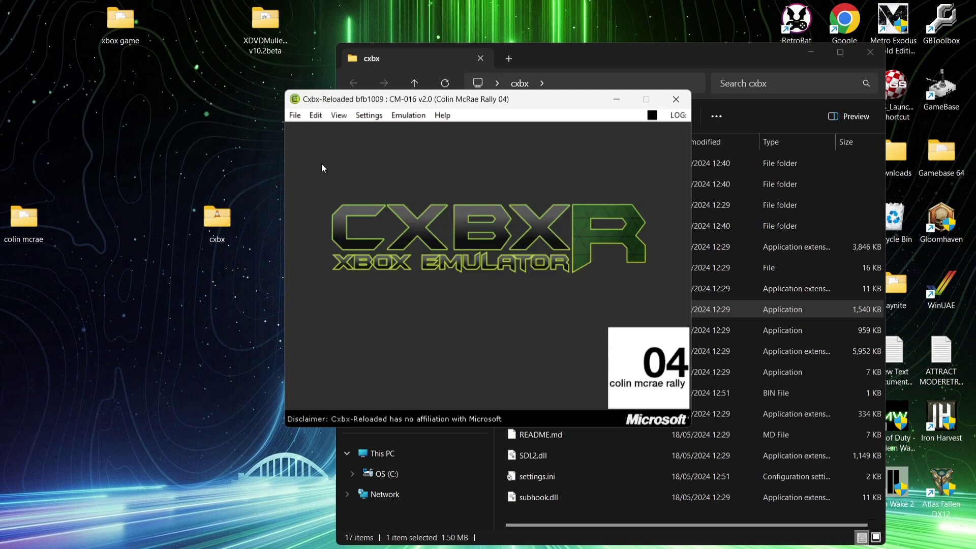
Reload Default.xbe from the colin mcrae folder, continue despite the warning, and start the game's emulation
left_click(296, 115)
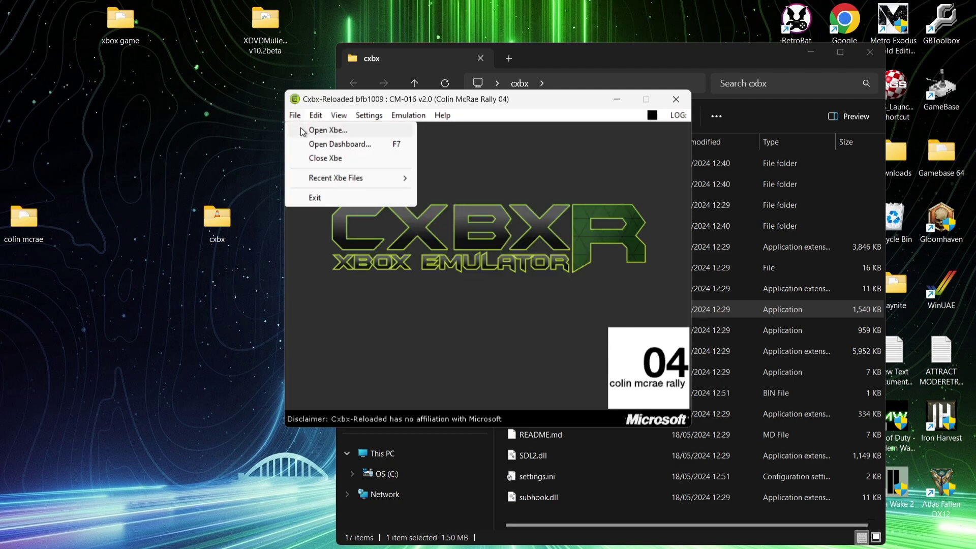
left_click(302, 130)
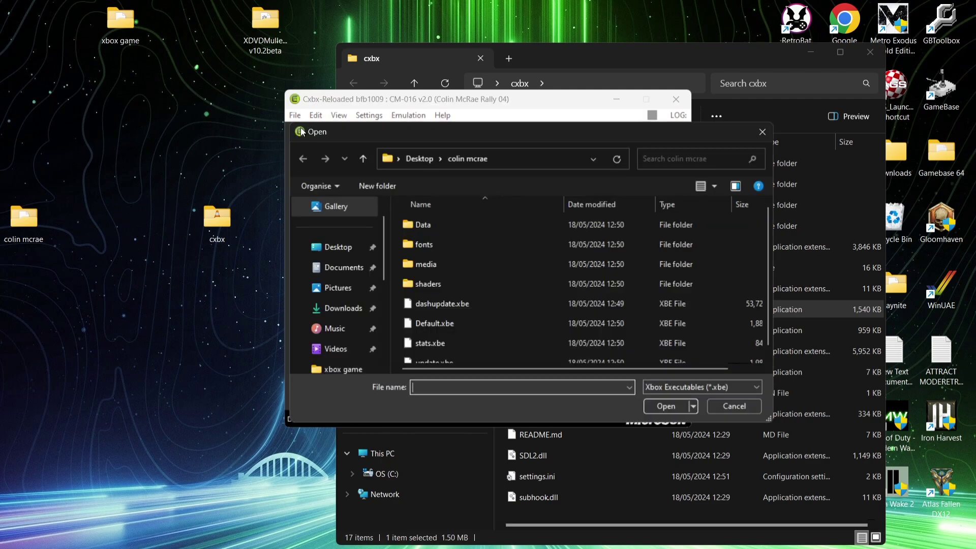
double_click(520, 322)
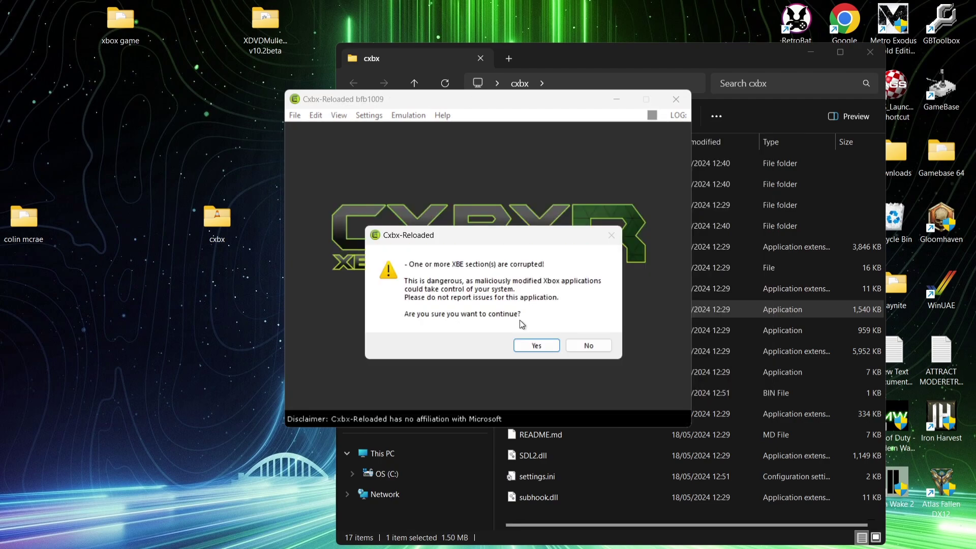
left_click(530, 343)
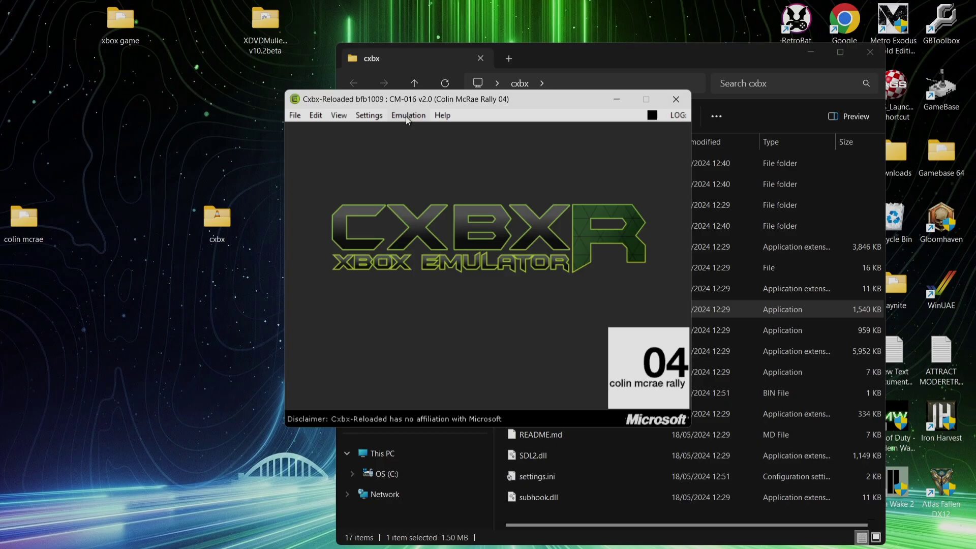
left_click(406, 116)
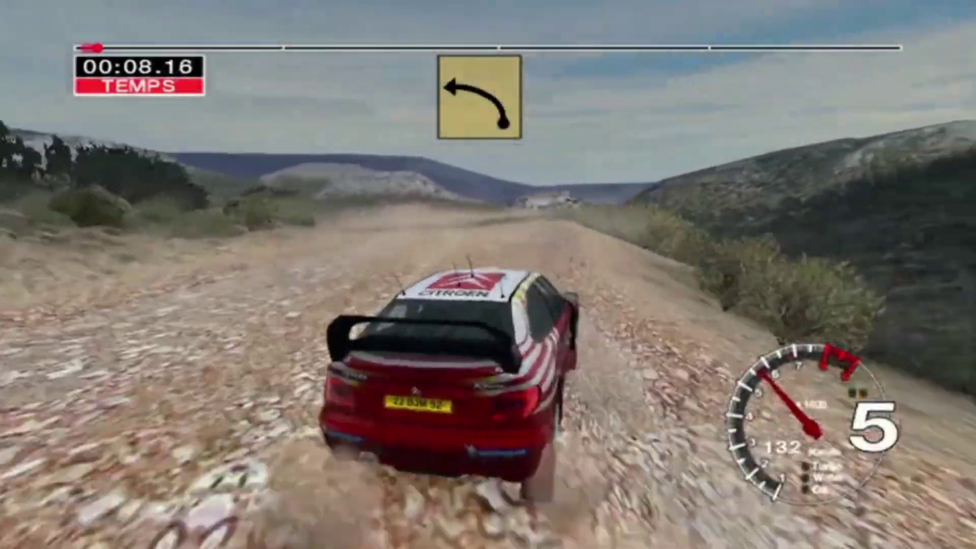